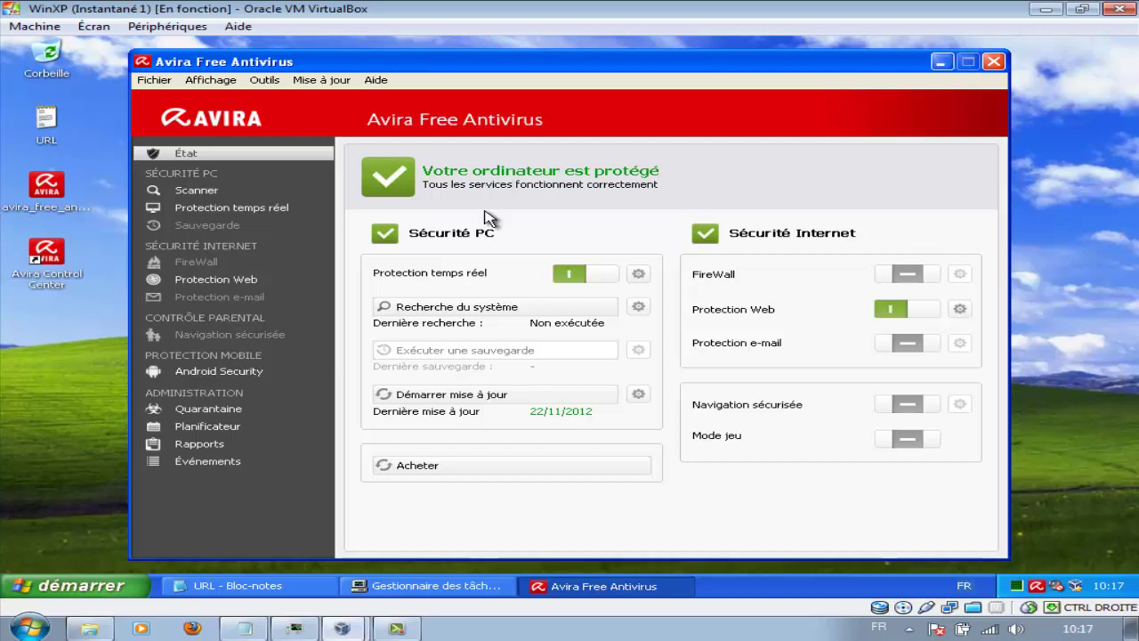
Examine the available scan profiles in the Scanner section, from Lecteurs locaux through Sélection manuelle
click(190, 188)
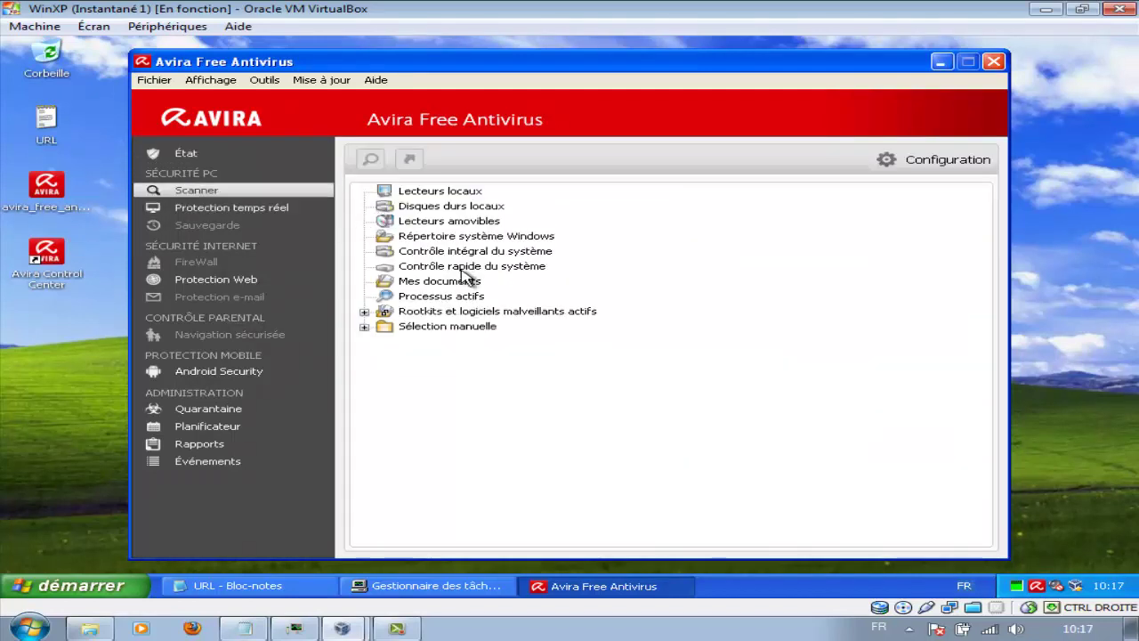
click(445, 194)
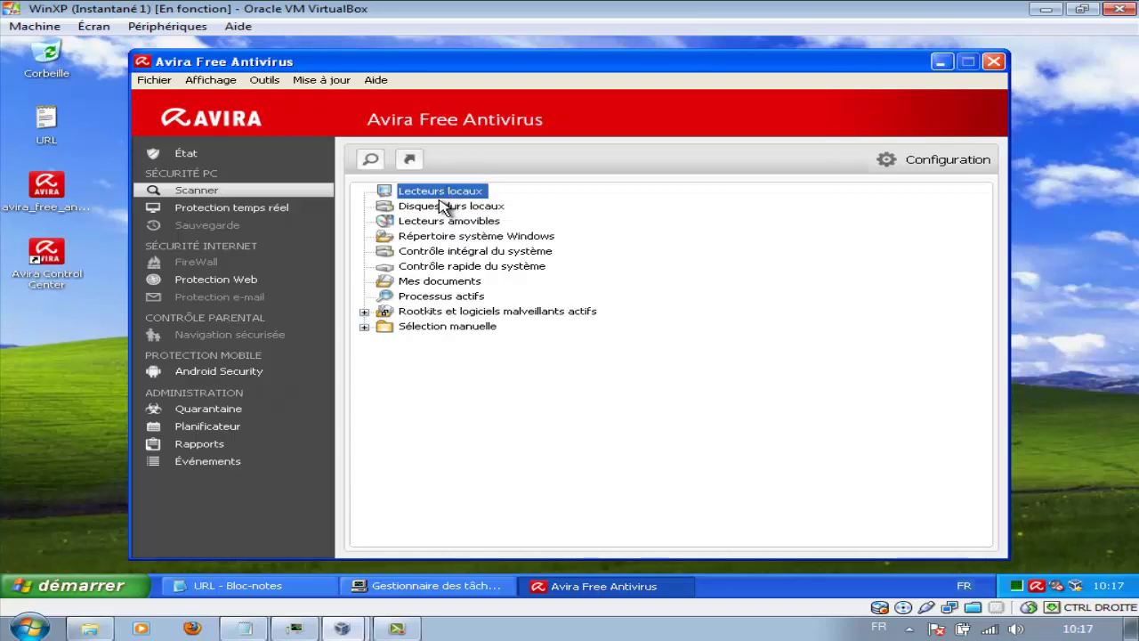
click(440, 210)
click(442, 221)
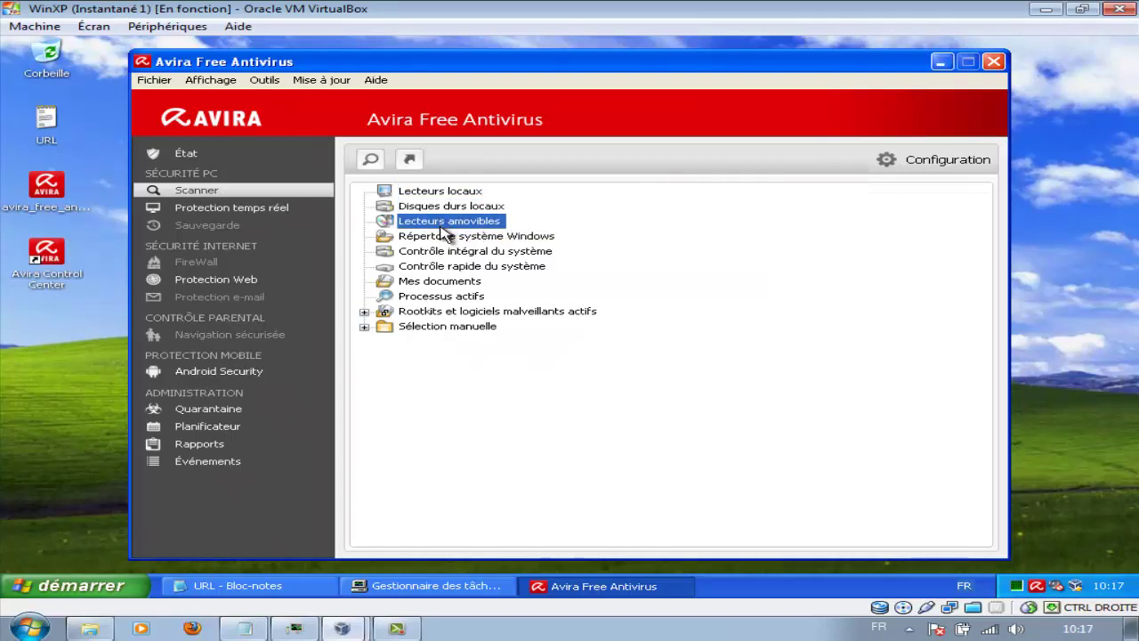
click(443, 237)
click(443, 251)
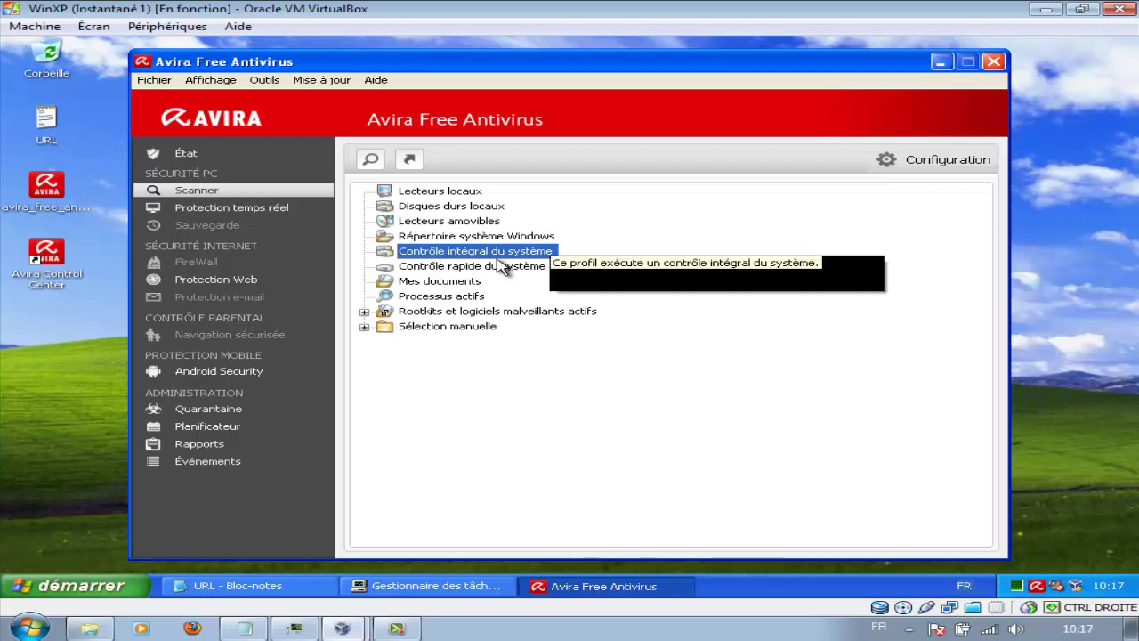
click(534, 267)
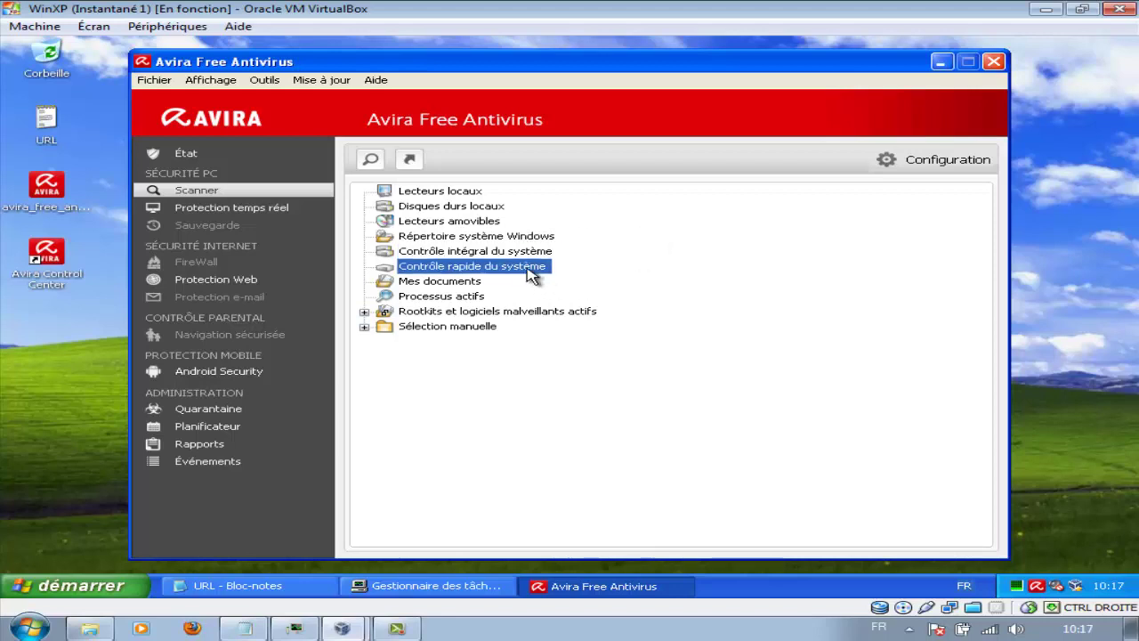
click(454, 282)
click(449, 301)
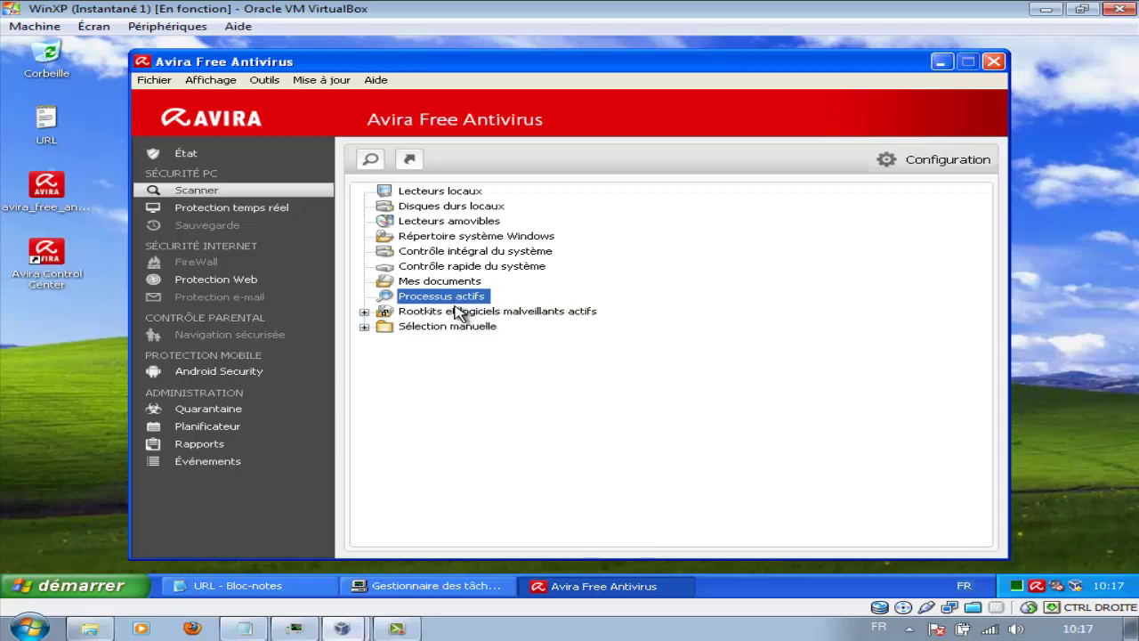
click(456, 312)
click(459, 327)
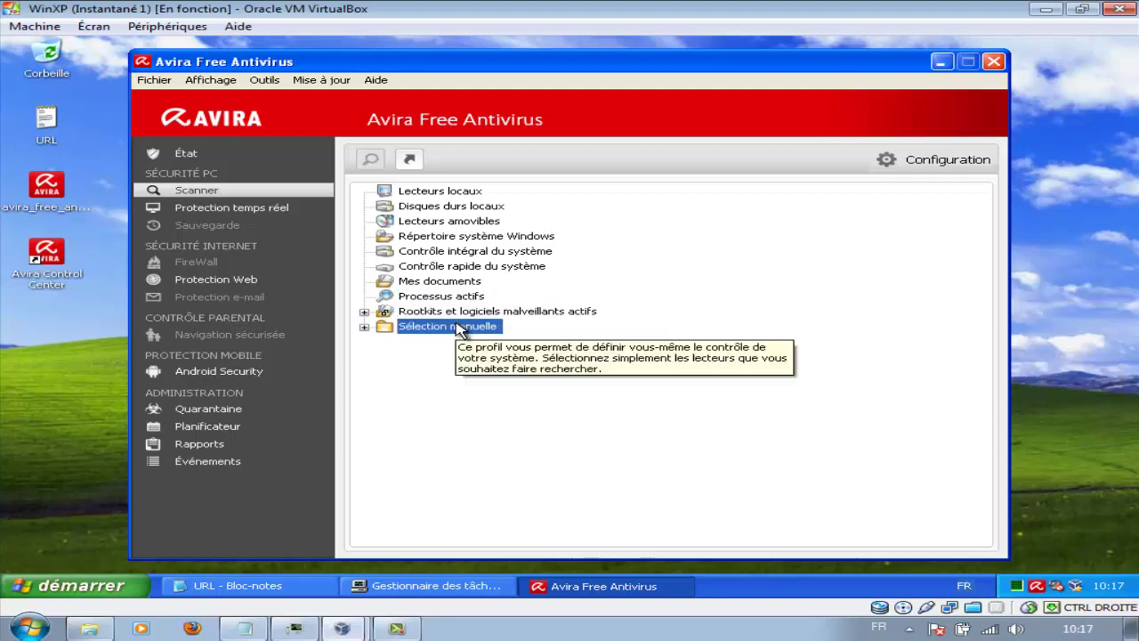
Review the status pages for Protection temps réel and Protection Web, as well as the Android Security entry
click(265, 212)
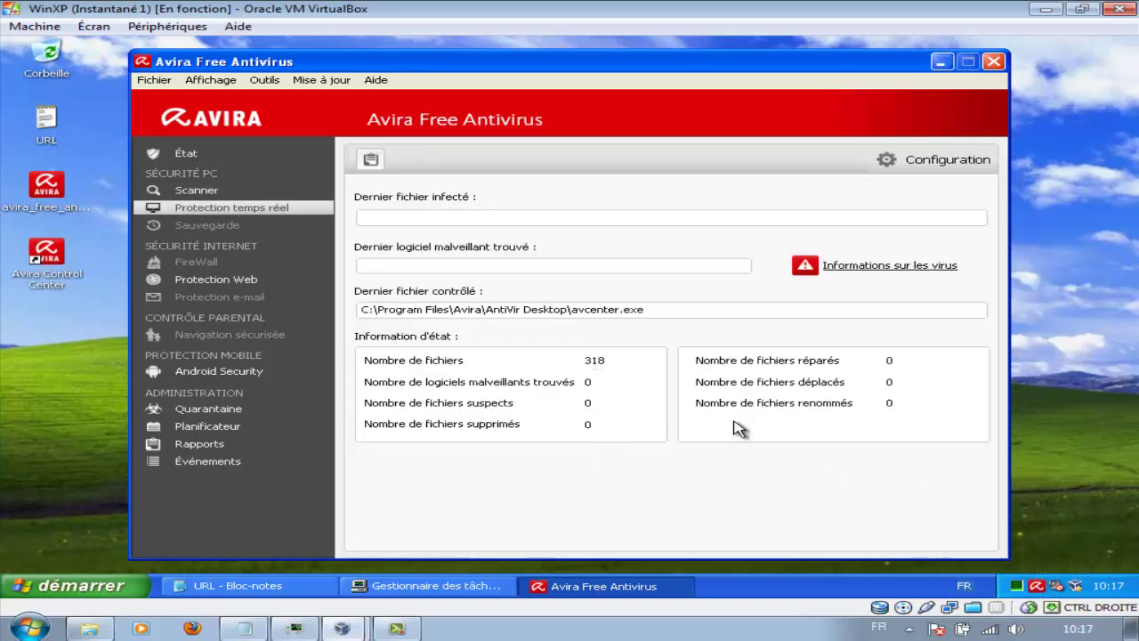
click(186, 281)
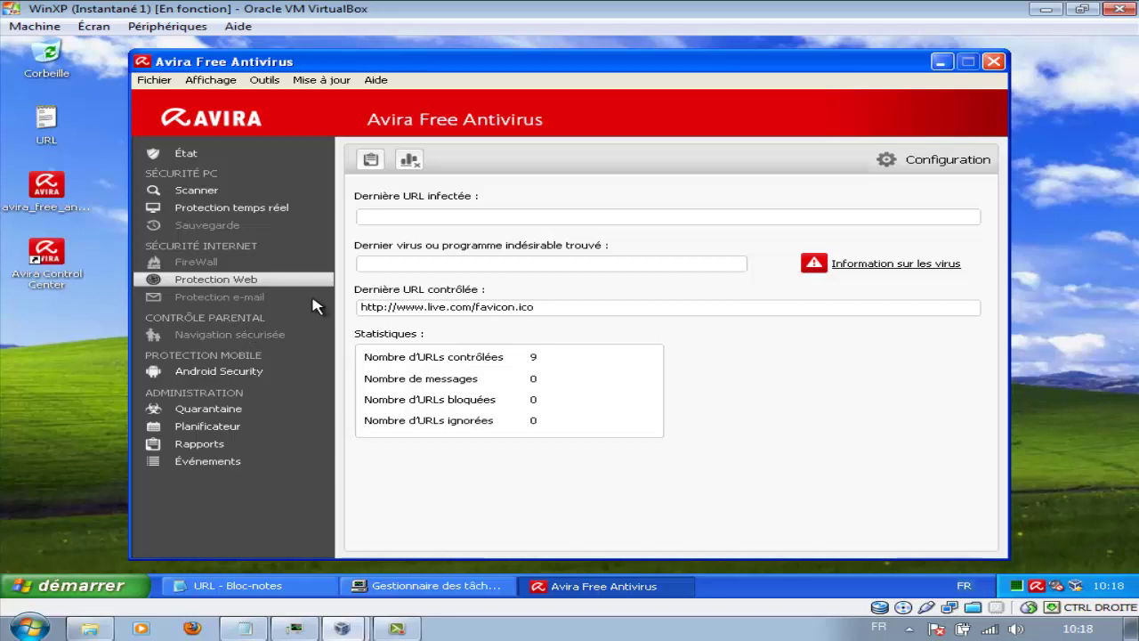
click(240, 374)
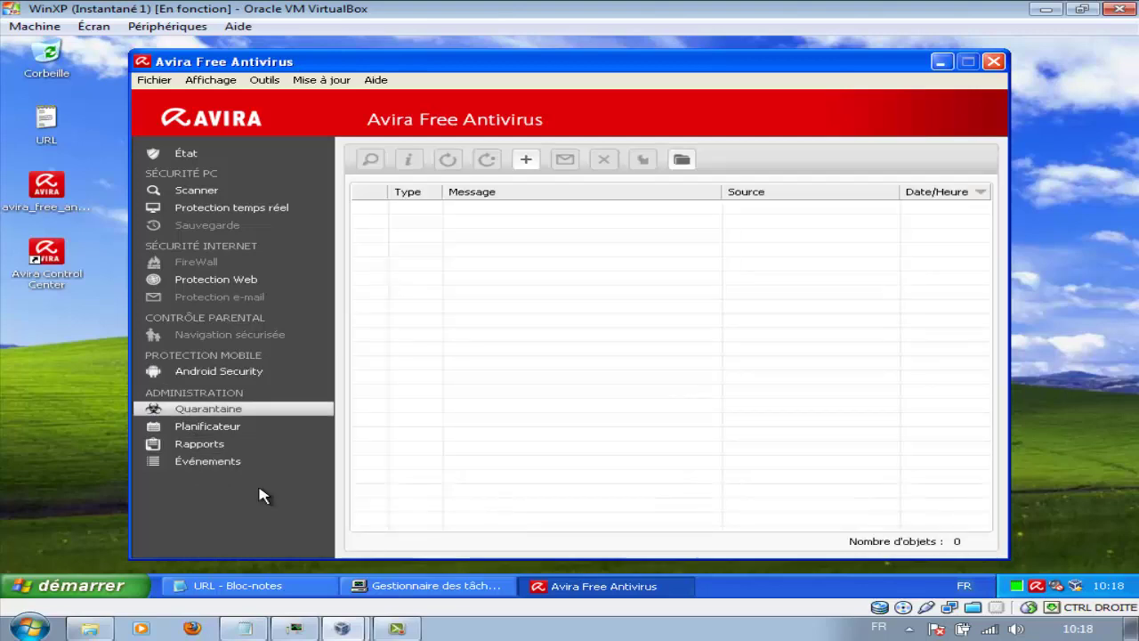
Open the antivirus configuration and enable Mode expert
click(267, 81)
click(293, 141)
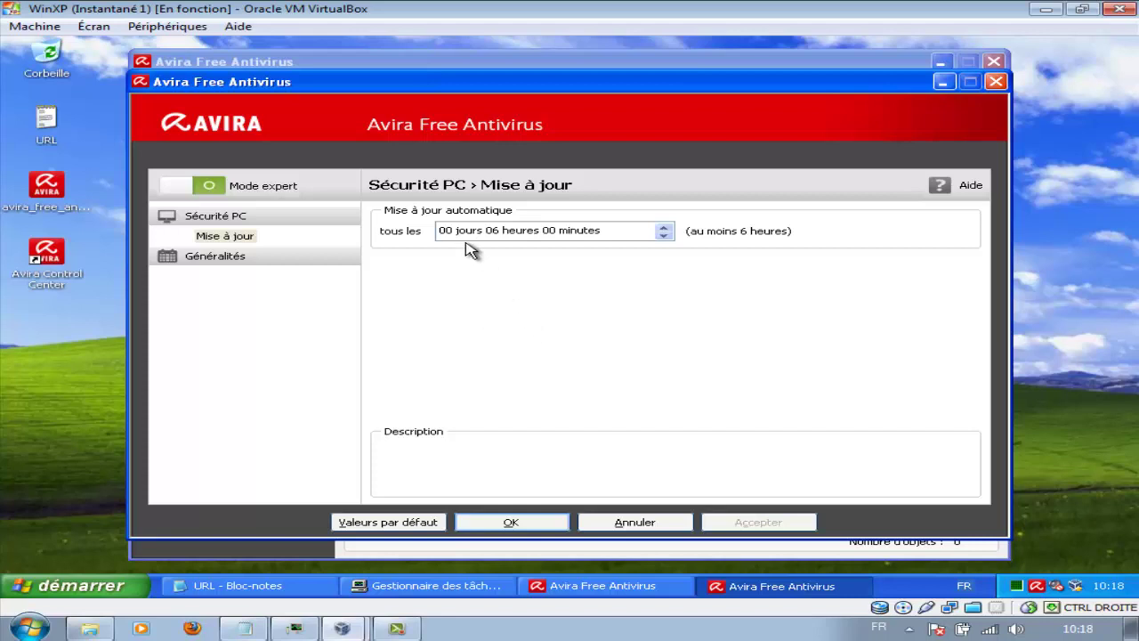
mouse_move(463, 234)
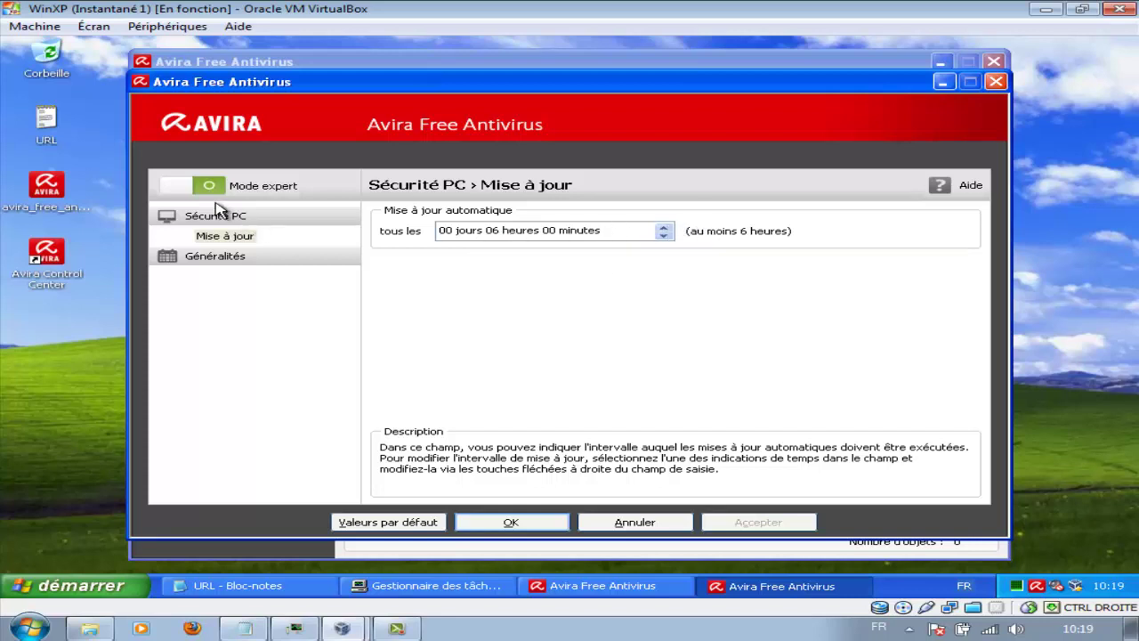
click(178, 188)
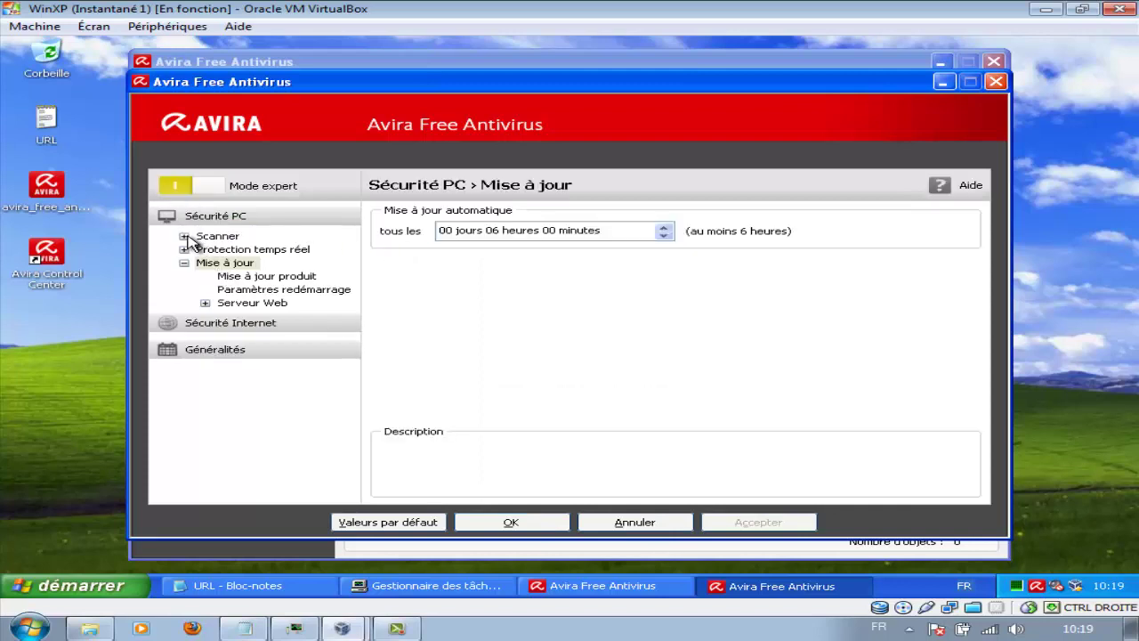
Set the files checked by Protection temps réel to Sélection intelligente des fichiers, after viewing the Scanner's search settings
click(185, 237)
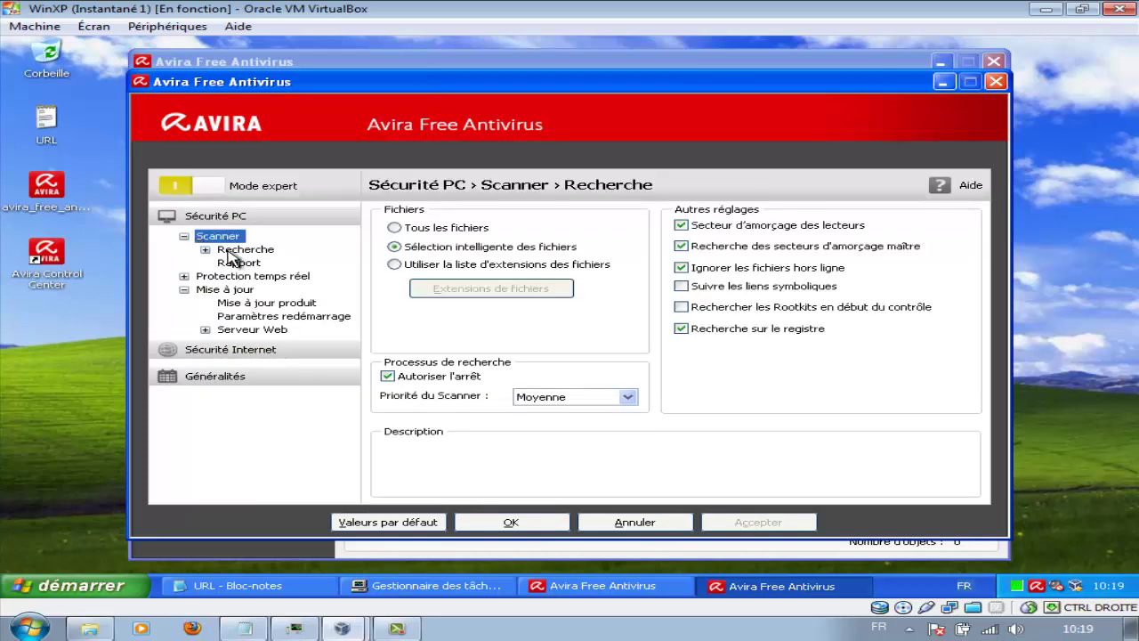
click(185, 277)
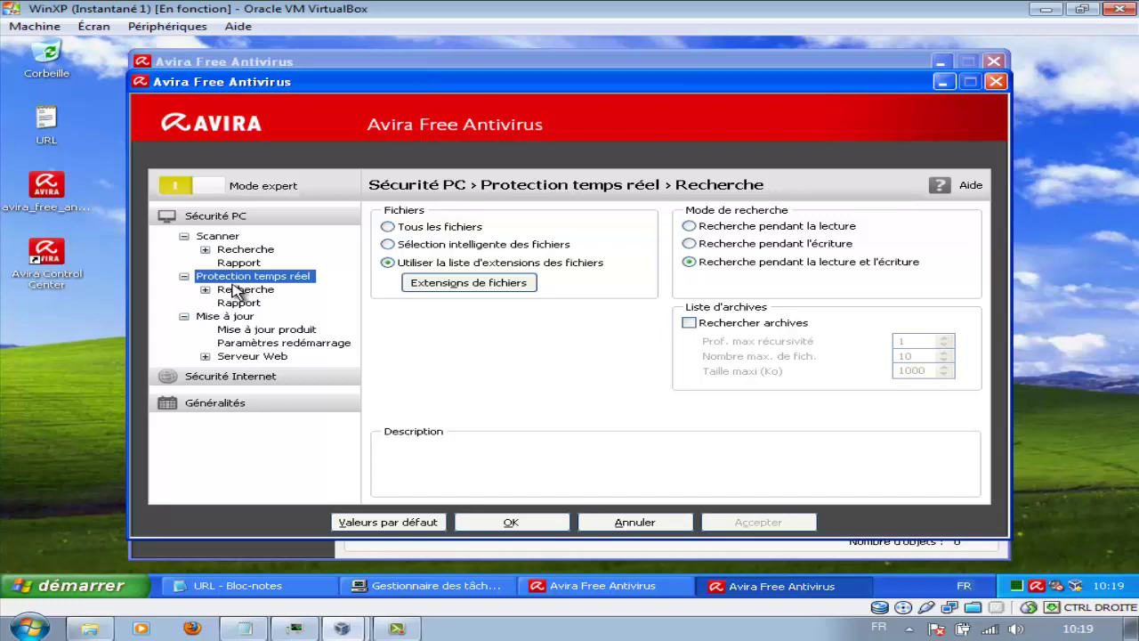
mouse_move(431, 254)
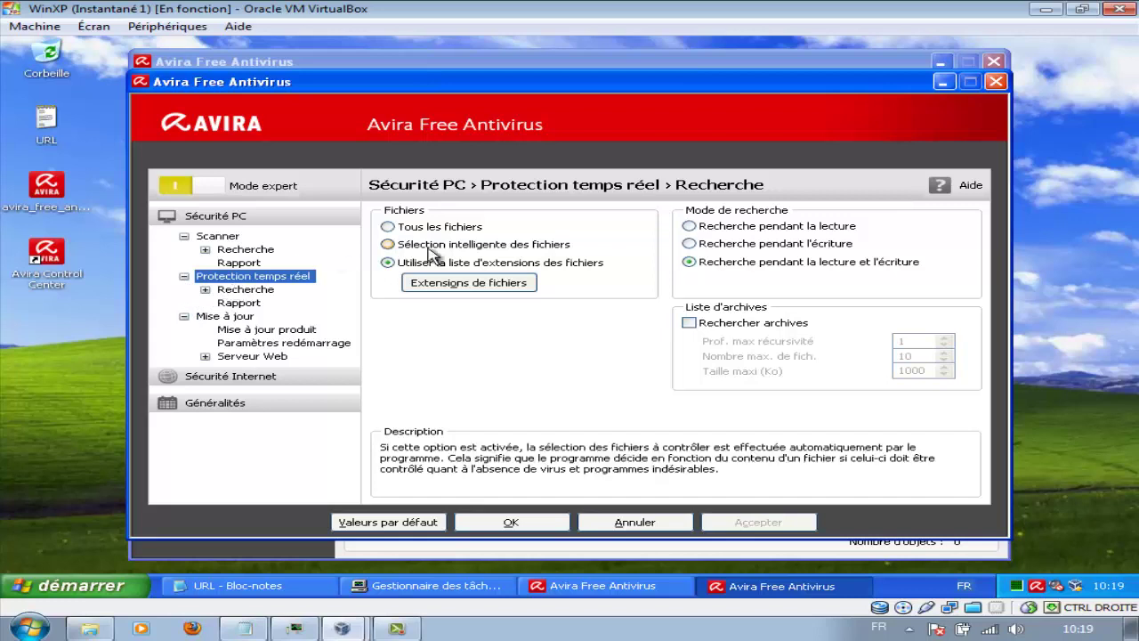
click(522, 245)
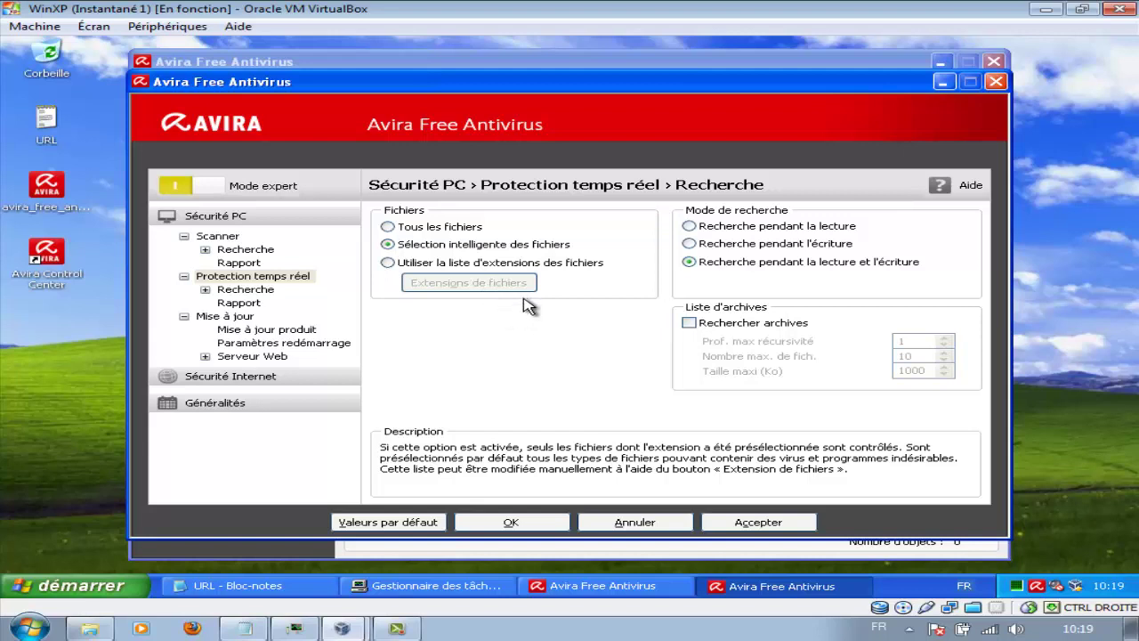
Review the Action si résultat positif and Heuristique settings of the real-time protection search
click(207, 289)
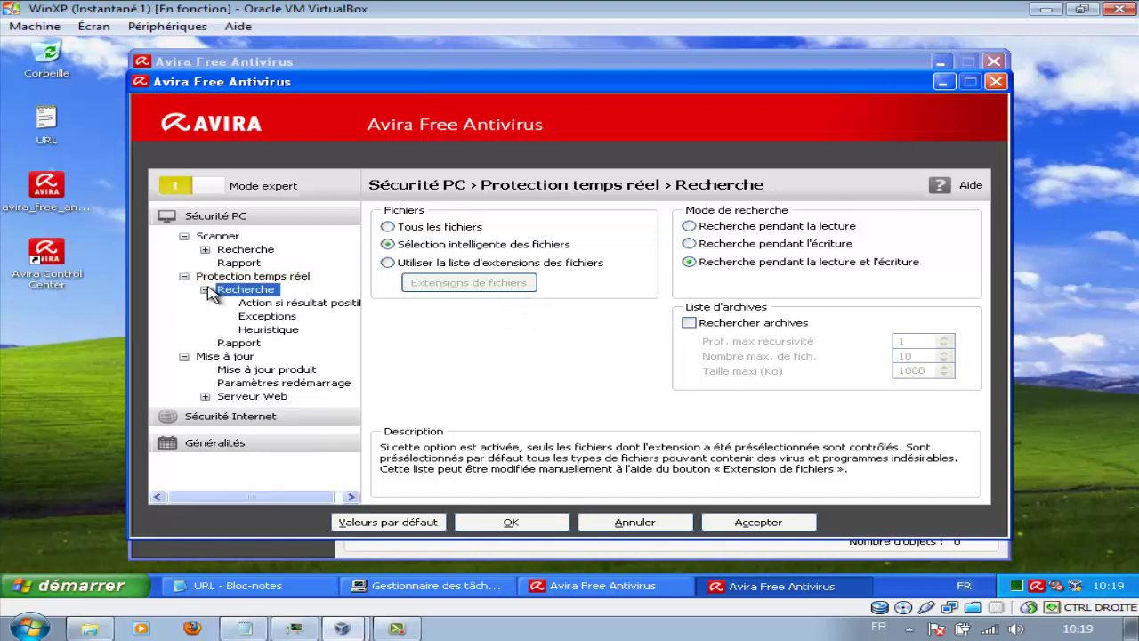
click(254, 302)
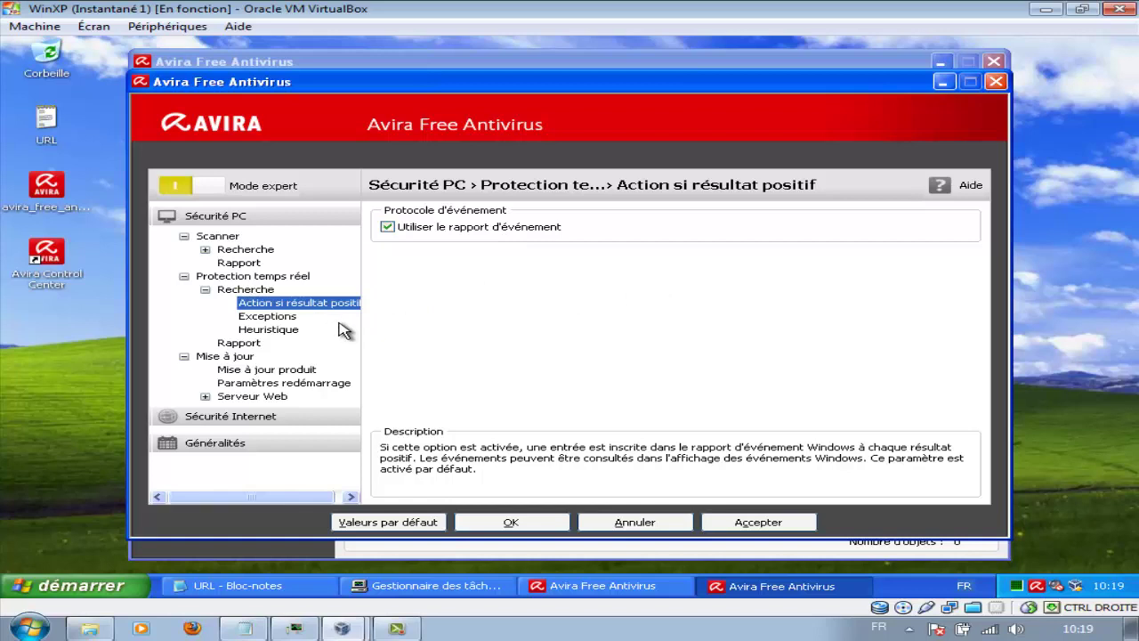
click(270, 331)
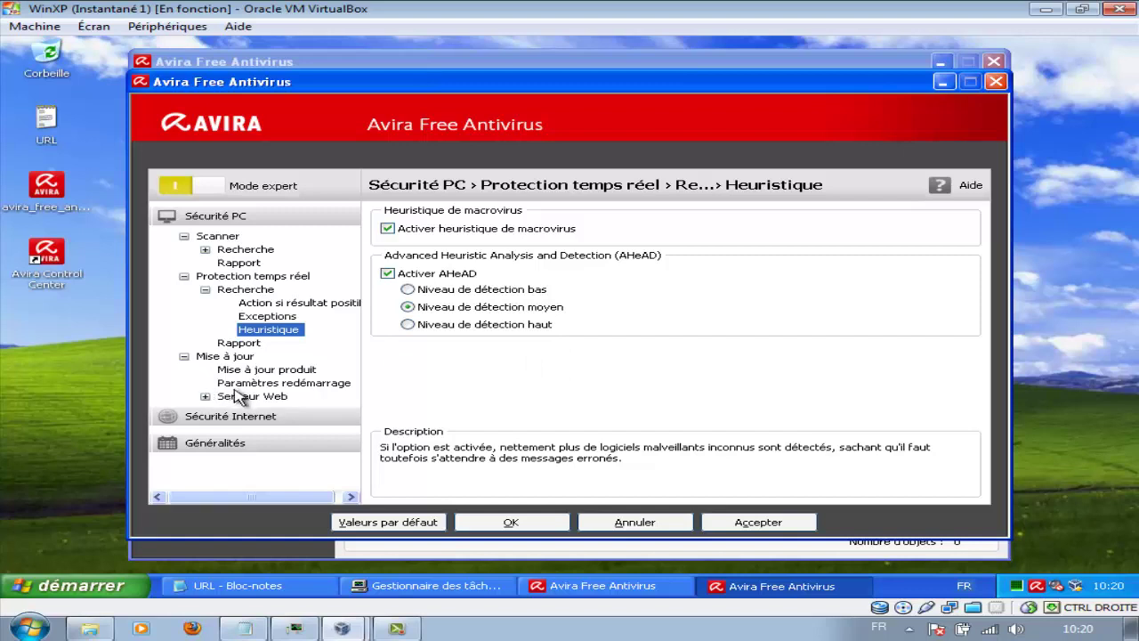
Review the Protection Web search settings, including Action si résultat positif, Accès bloqués and Heuristique
click(230, 421)
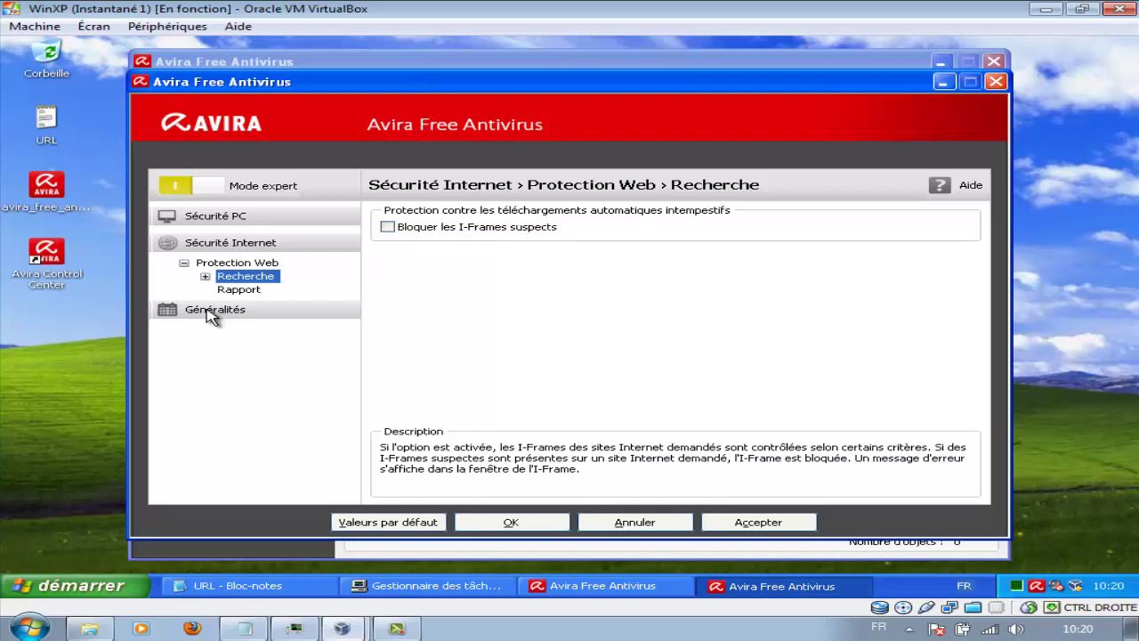
click(204, 275)
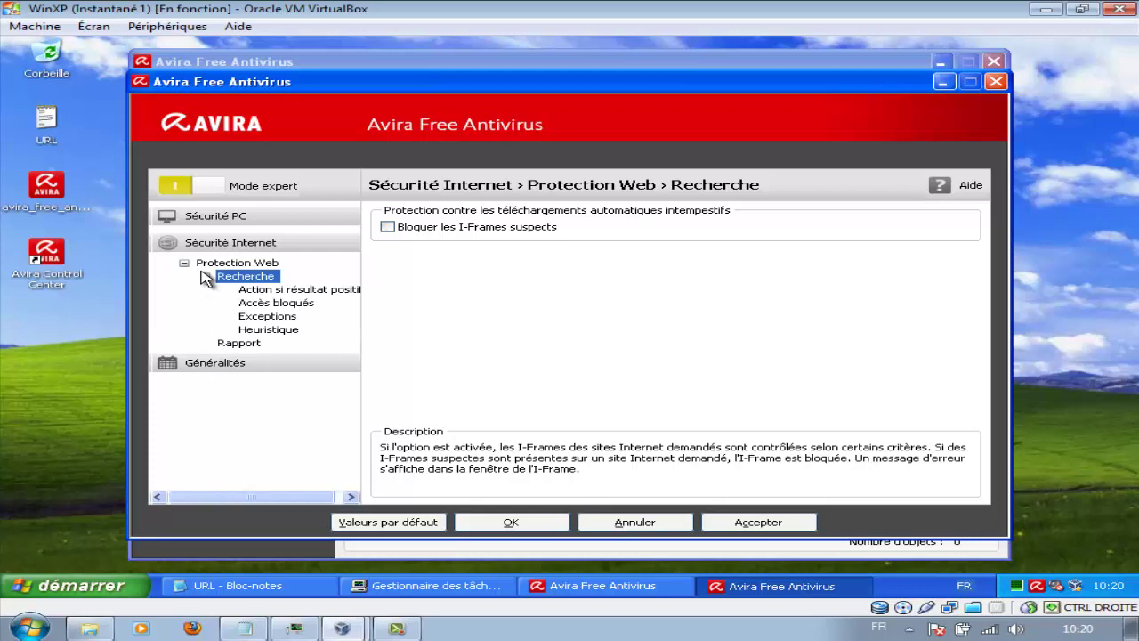
click(265, 291)
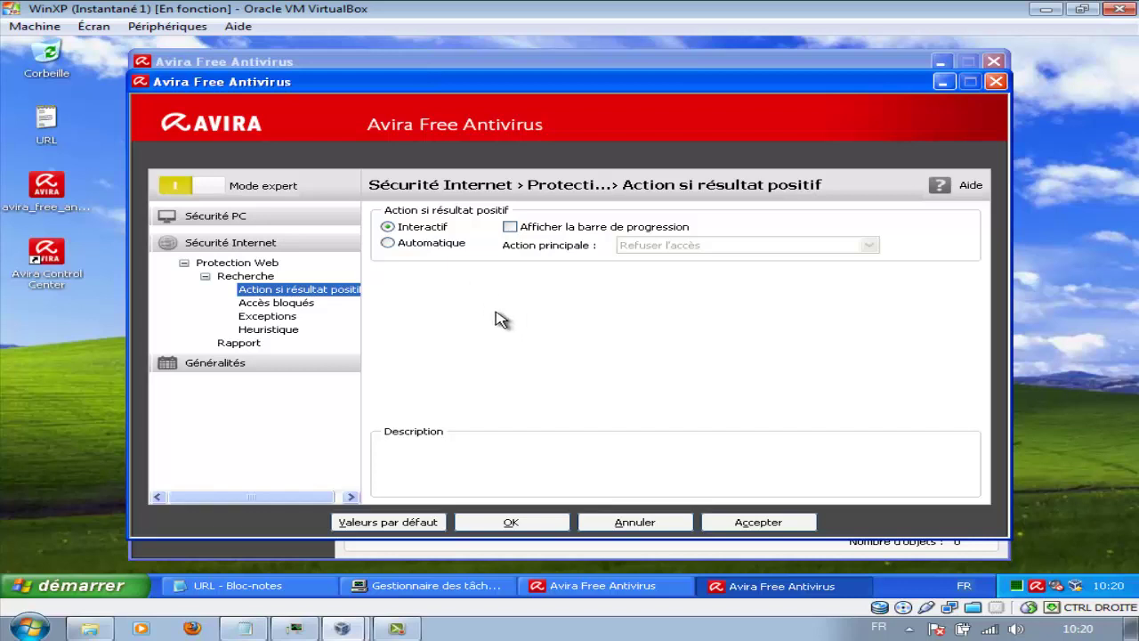
click(286, 306)
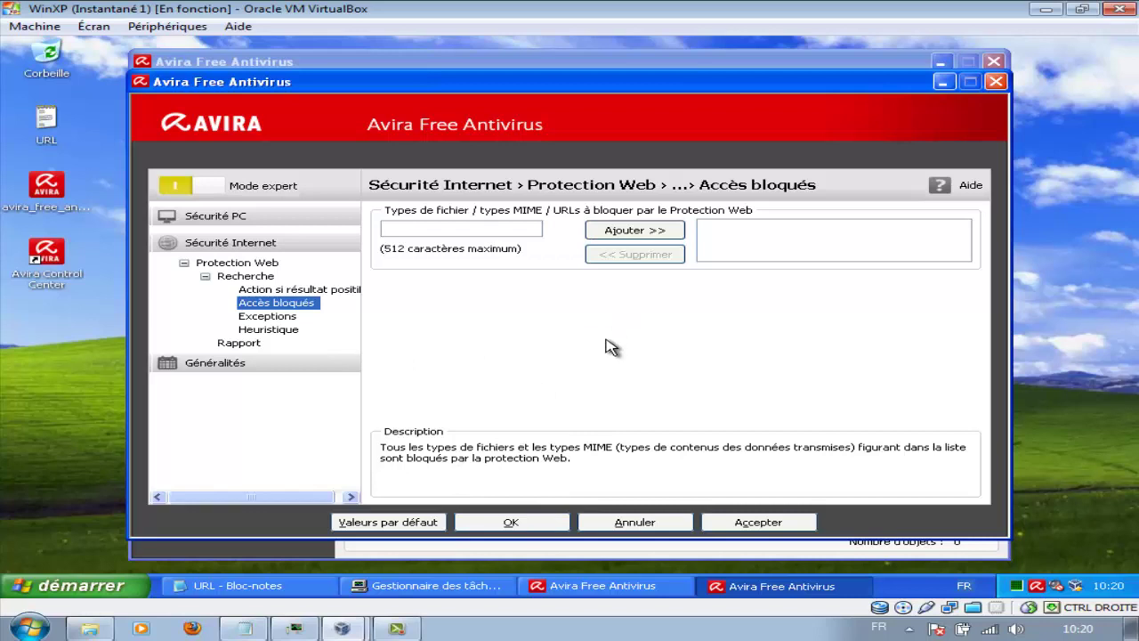
click(281, 333)
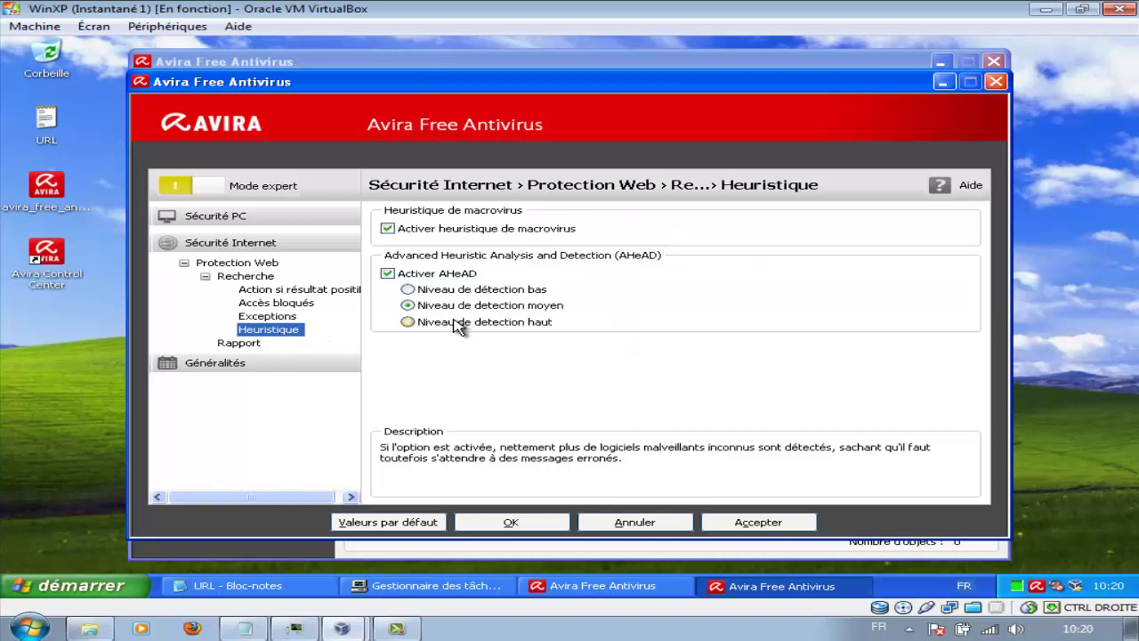
Examine the extended danger categories in the Généralités settings, from Applications to Programmes portant atteinte à la vie privée
click(261, 364)
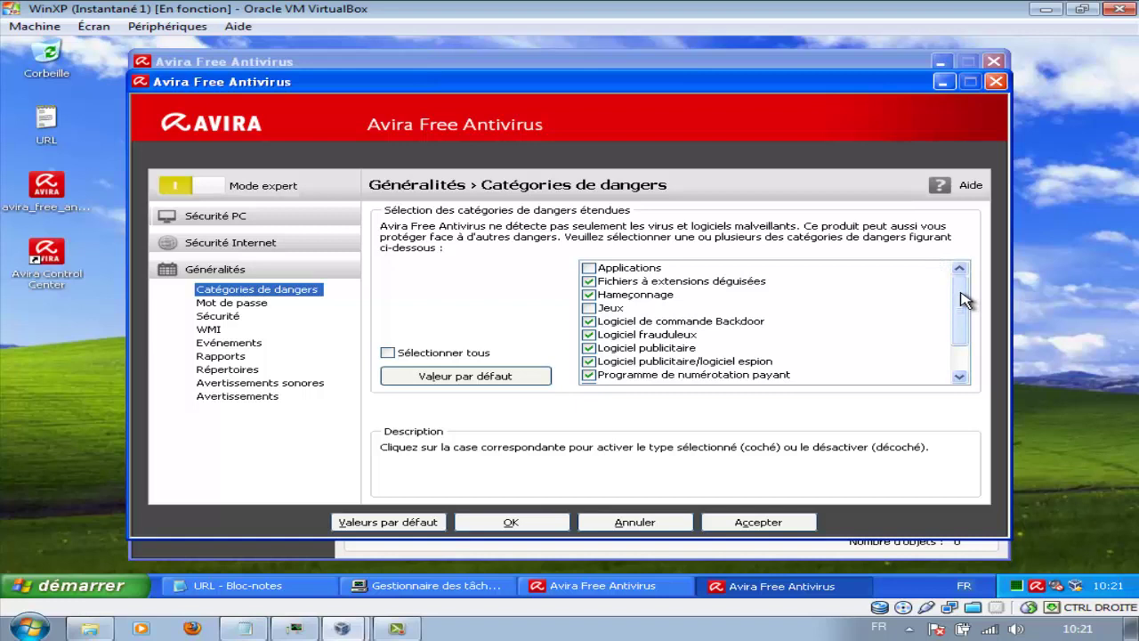
click(666, 335)
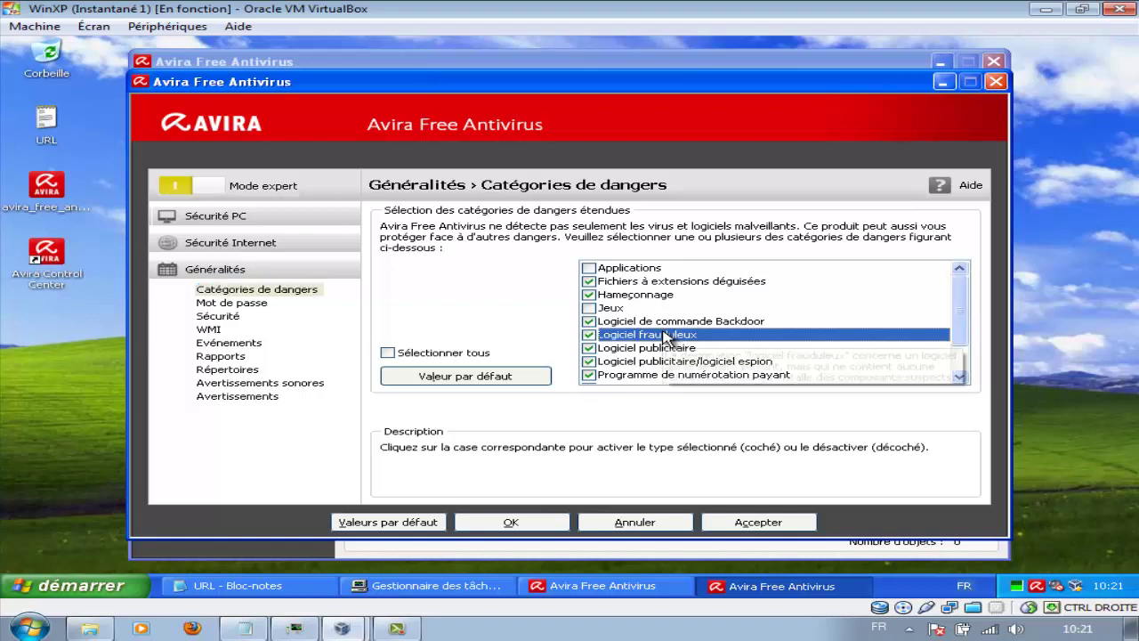
click(667, 348)
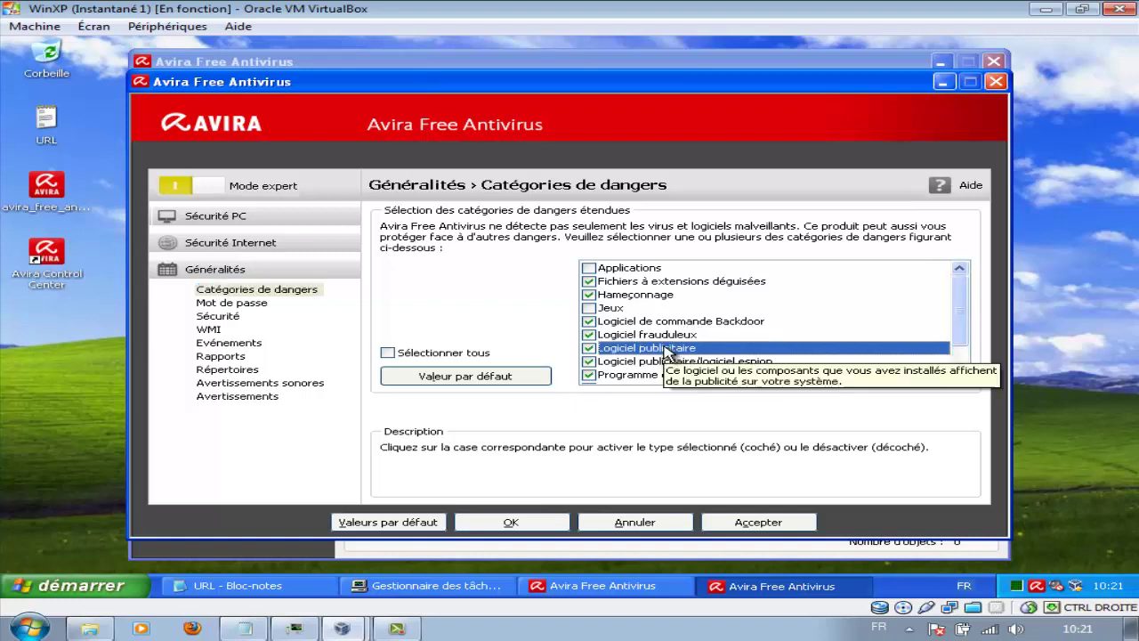
mouse_move(970, 337)
mouse_down()
mouse_move(969, 365)
mouse_move(965, 318)
mouse_up()
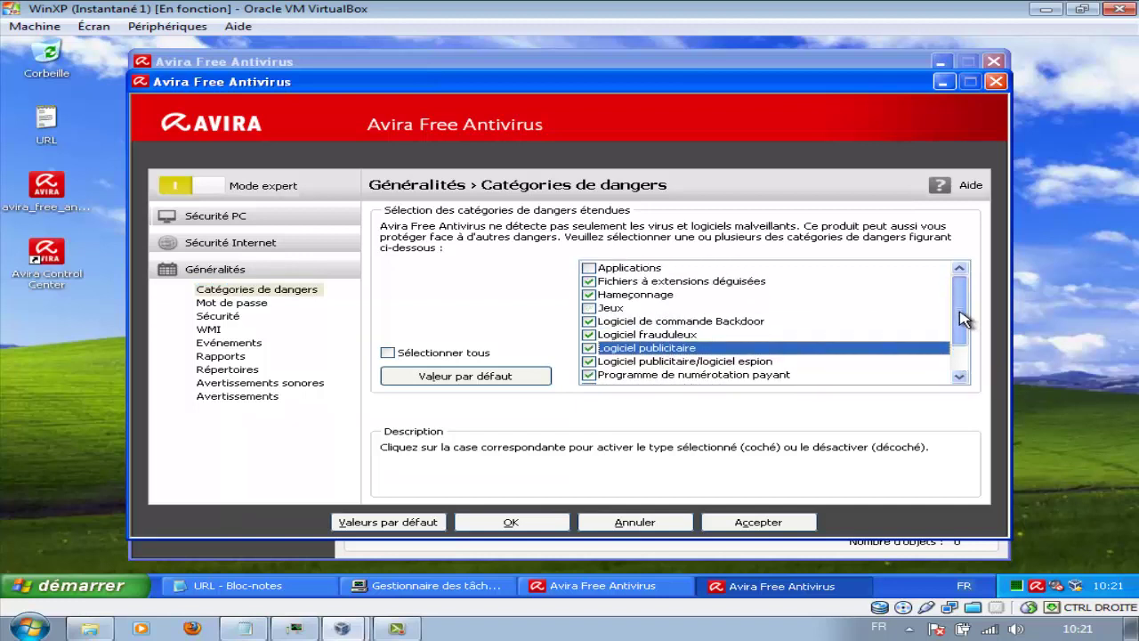
click(699, 283)
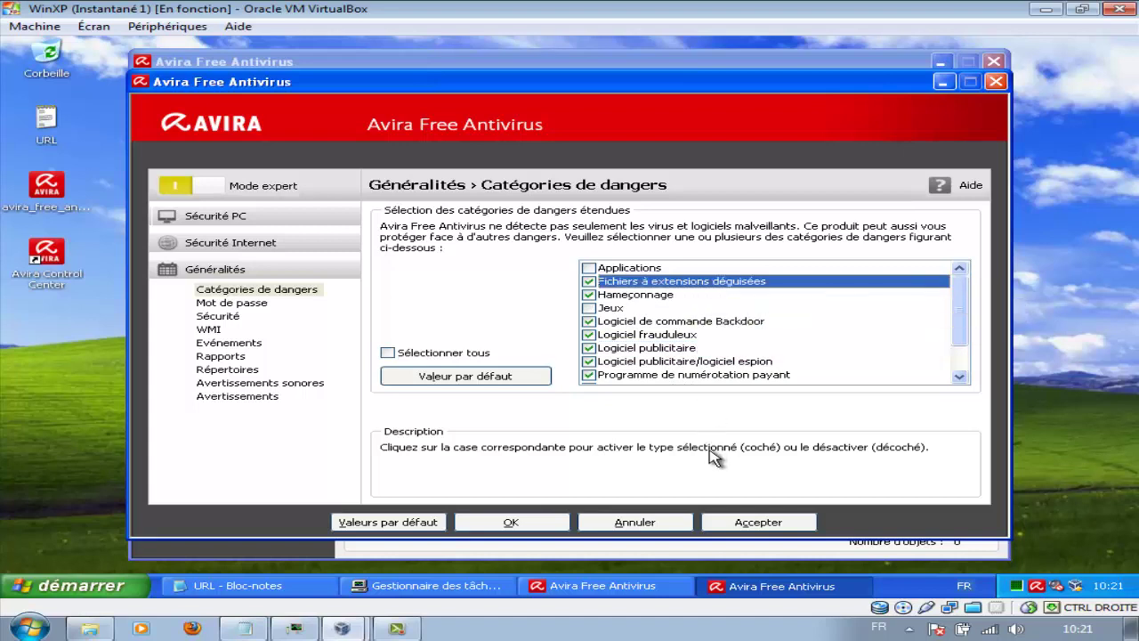
drag(968, 319, 967, 346)
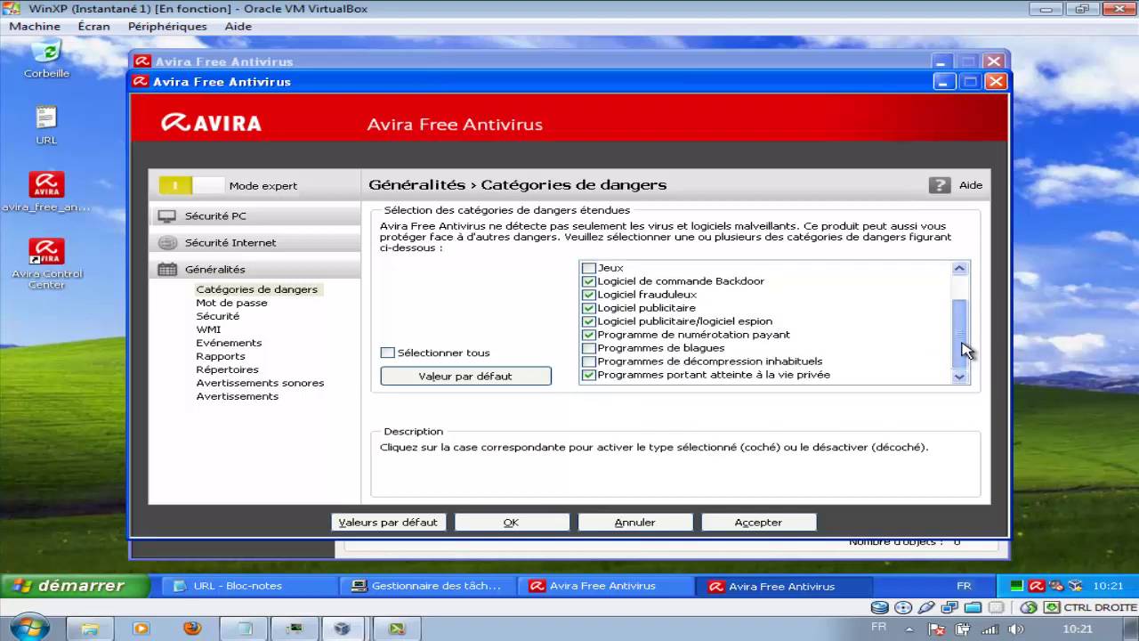
click(821, 376)
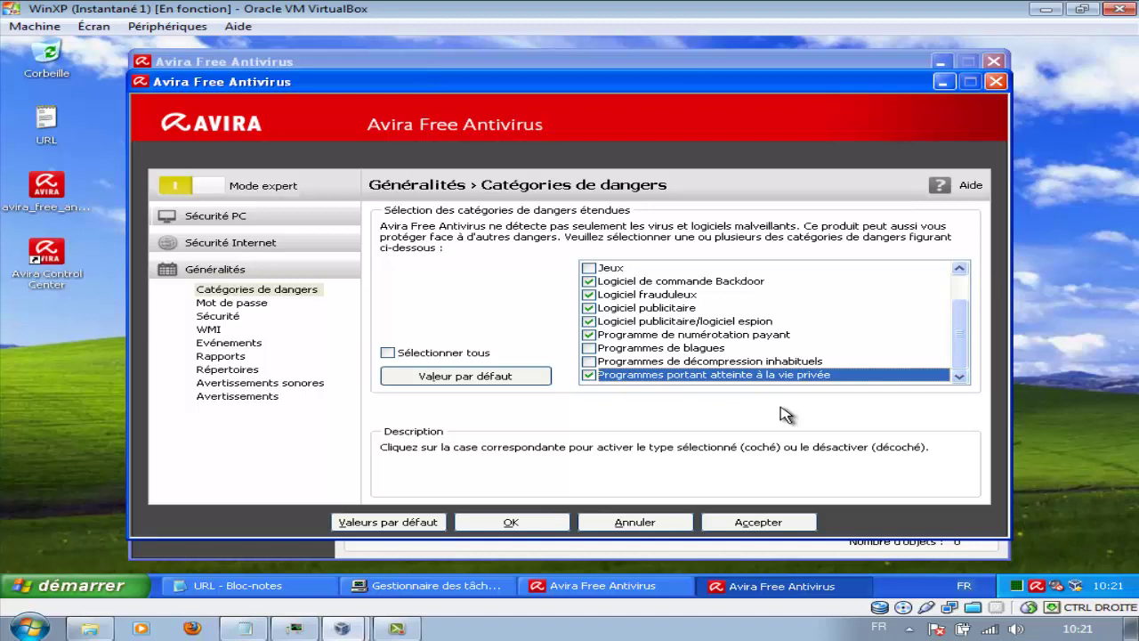
Review the Mot de passe and Sécurité settings under Généralités, including the description of Autorun blocking
click(253, 304)
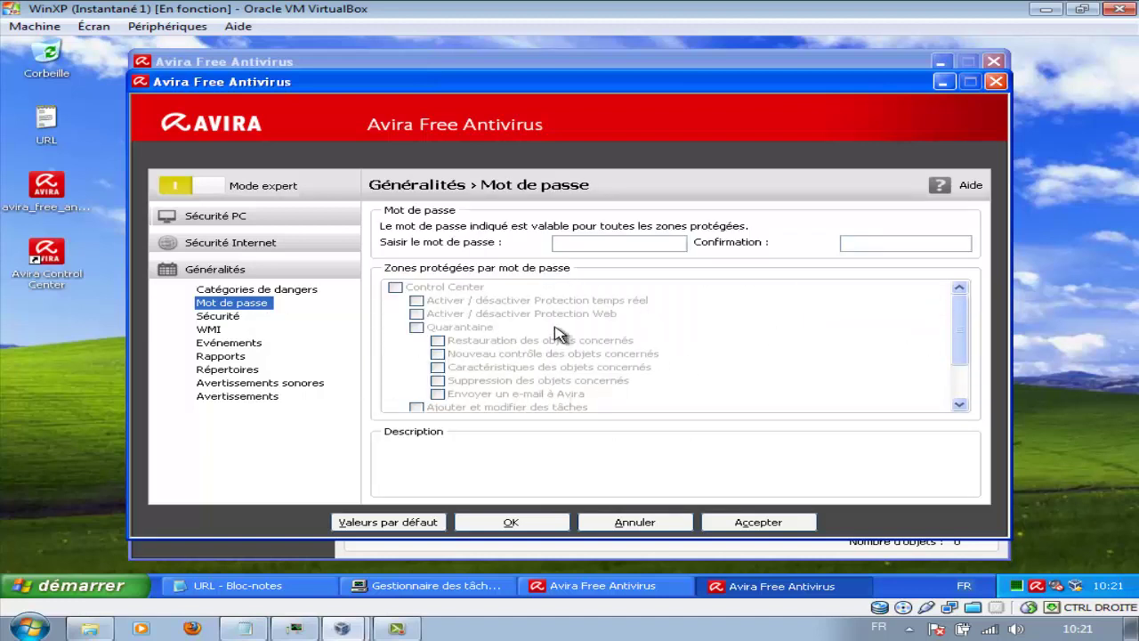
click(218, 318)
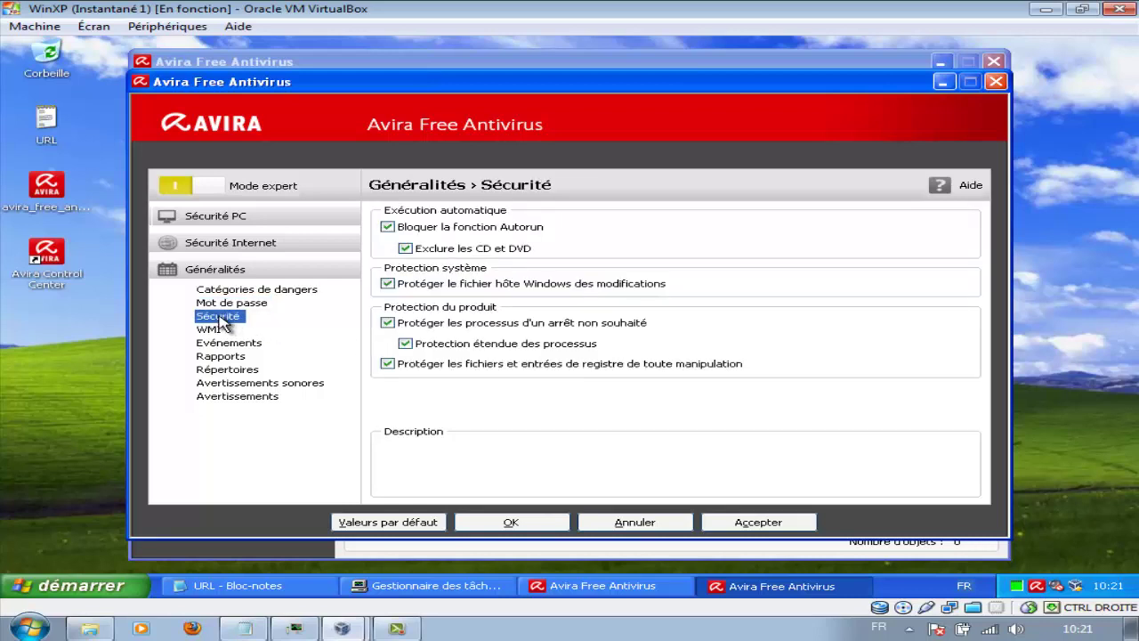
mouse_move(648, 222)
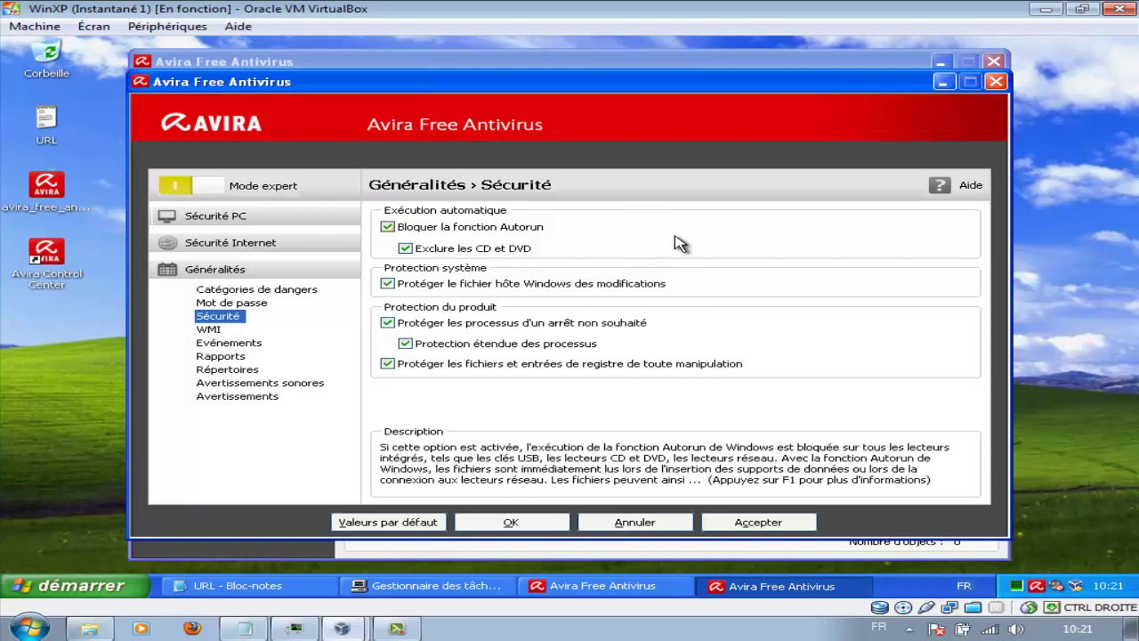
Review the process protection options under Sécurité, and examine the other Généralités pages from WMI to Avertissements
mouse_move(509, 289)
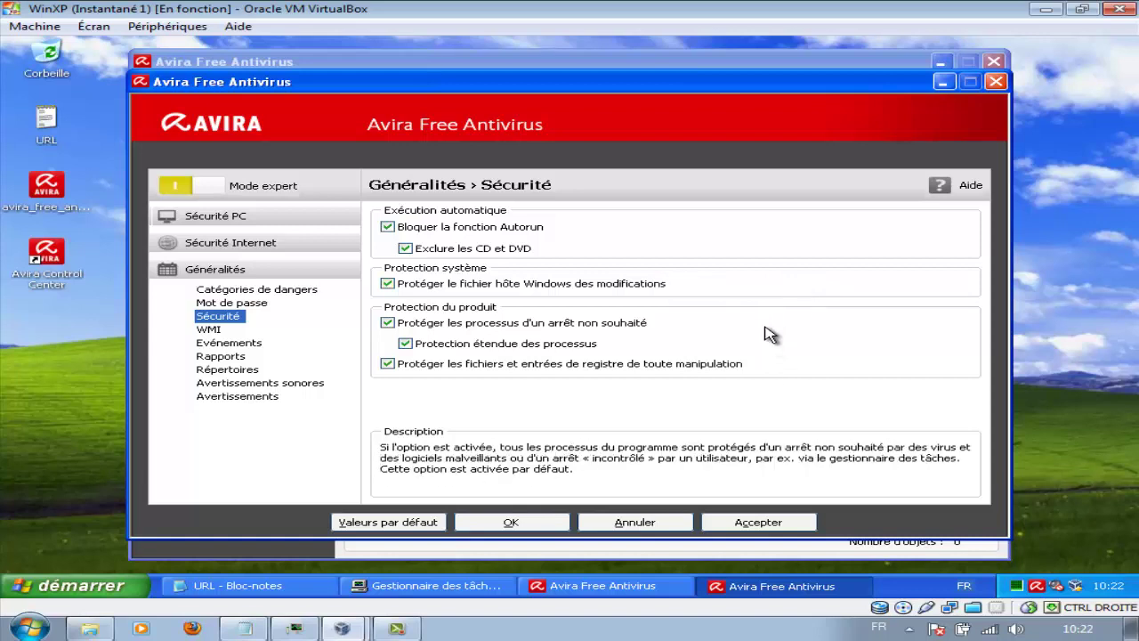
mouse_move(765, 339)
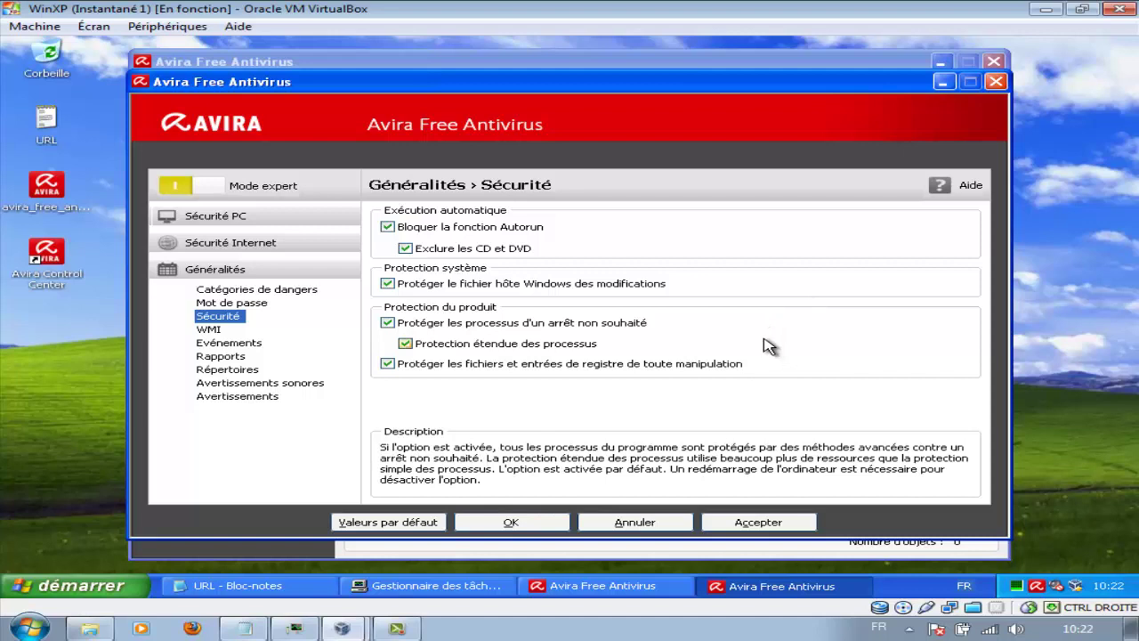
click(211, 331)
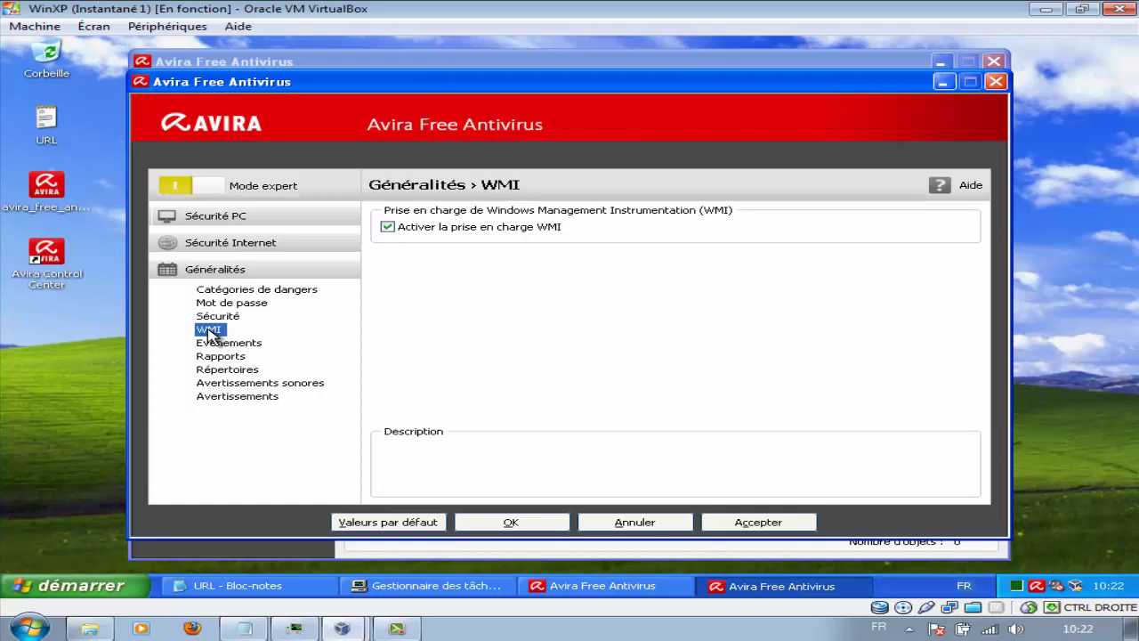
click(226, 343)
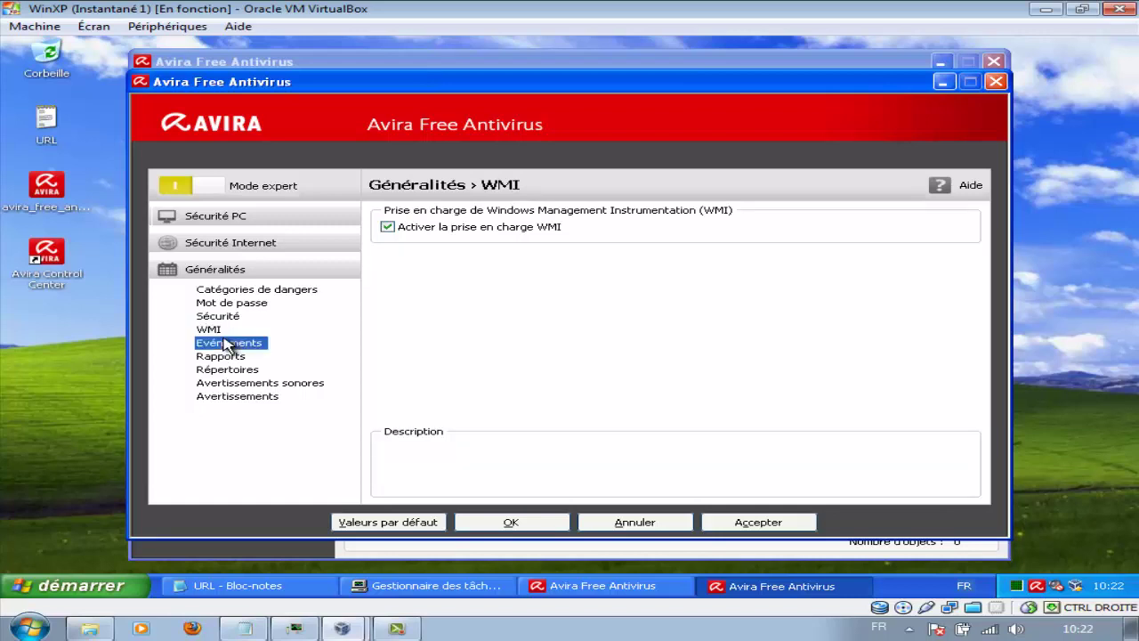
click(232, 356)
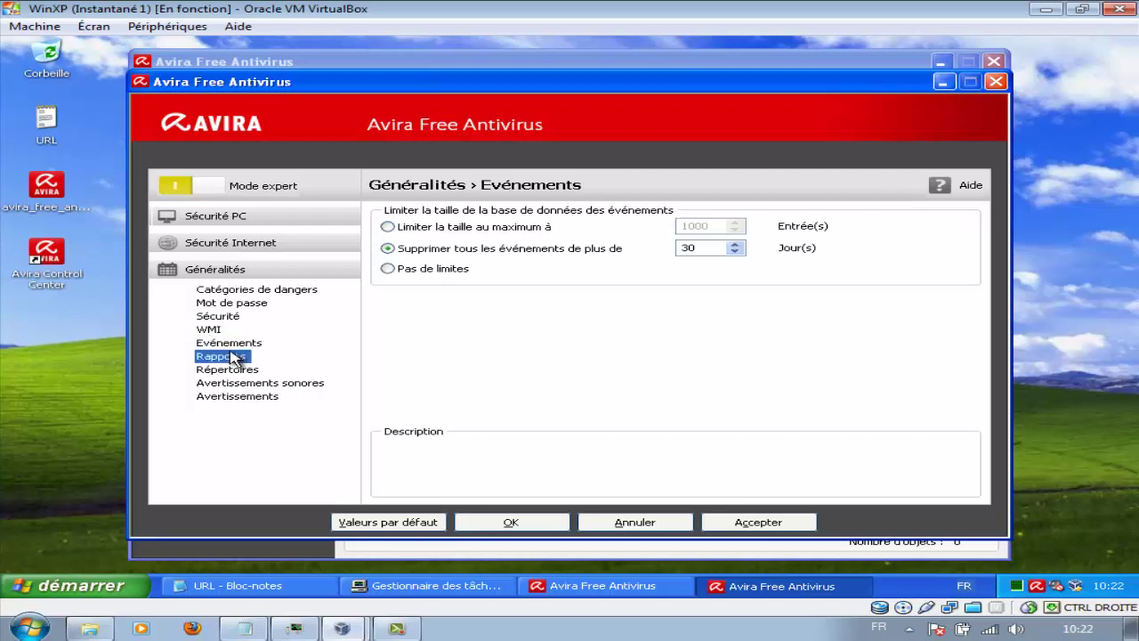
click(239, 385)
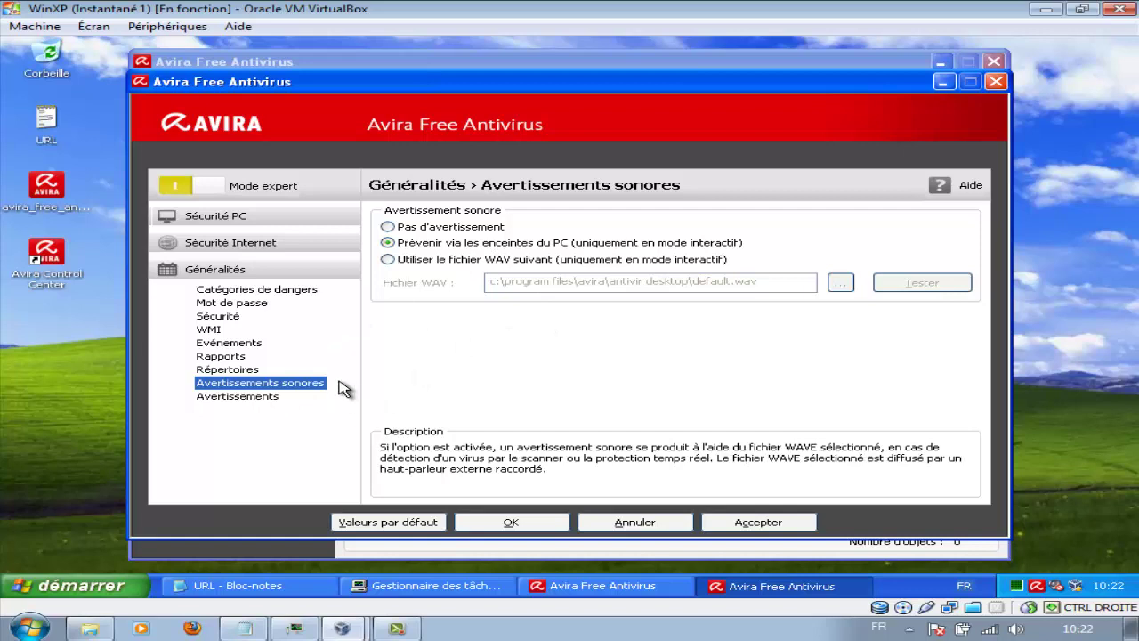
click(265, 400)
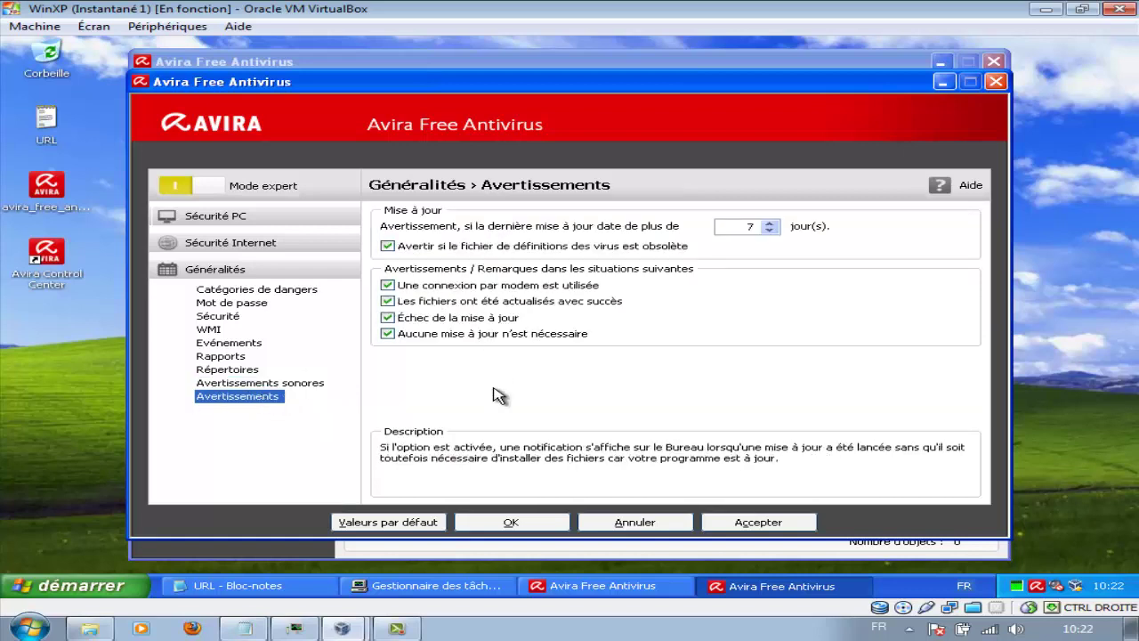
Confirm the expert configuration and close the Avira control center
click(514, 522)
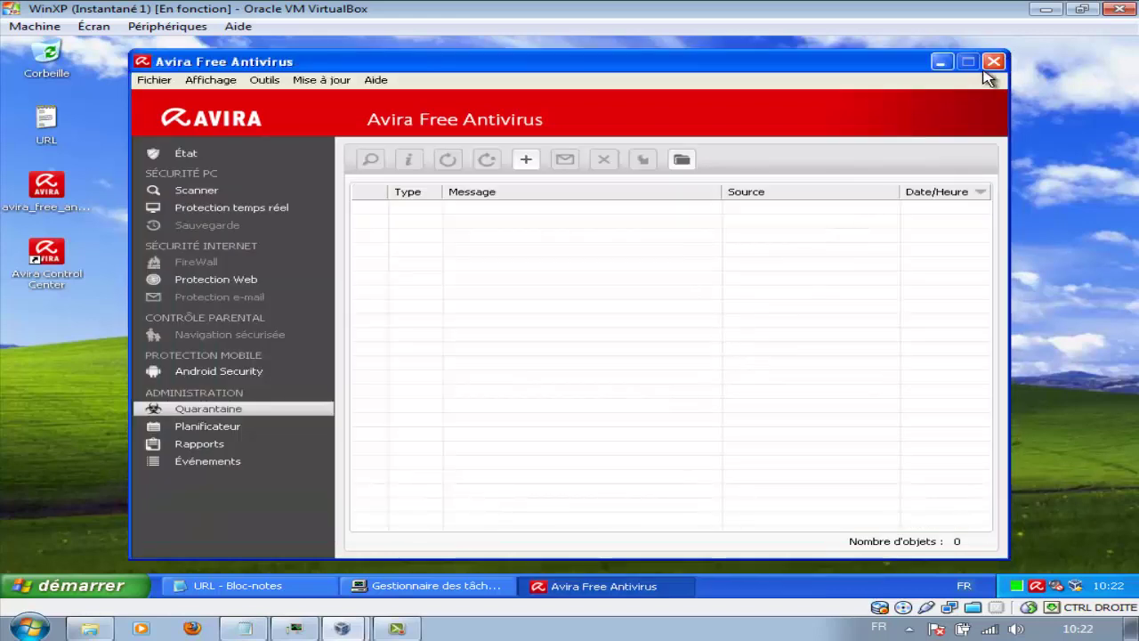
click(994, 61)
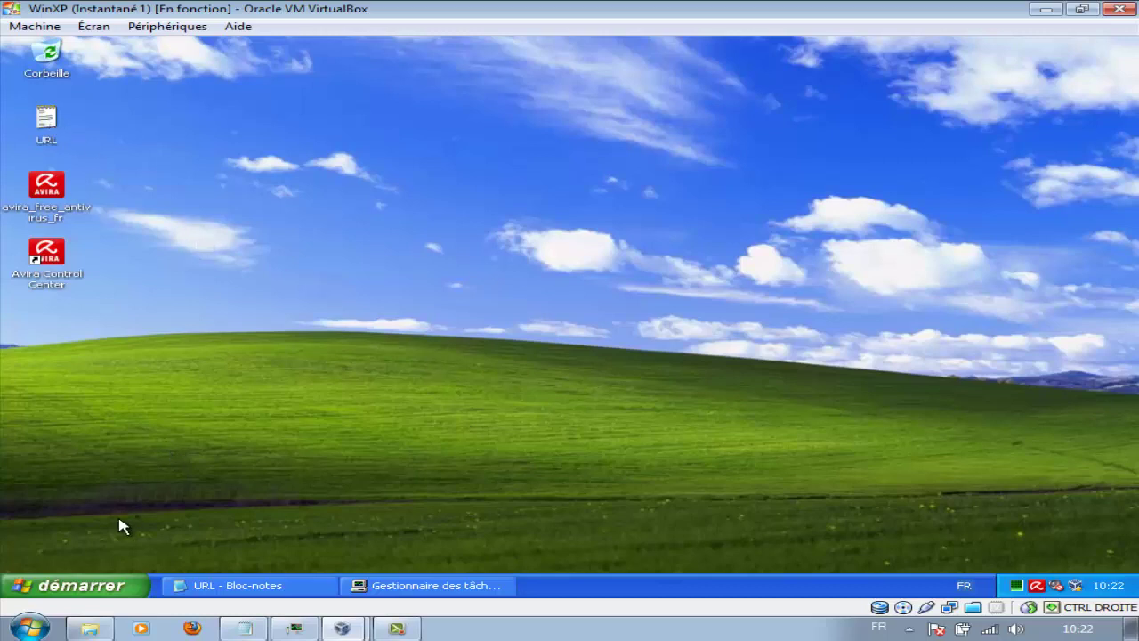
Launch Internet Explorer and check the running processes in Windows Task Manager, leaving it minimized
click(96, 588)
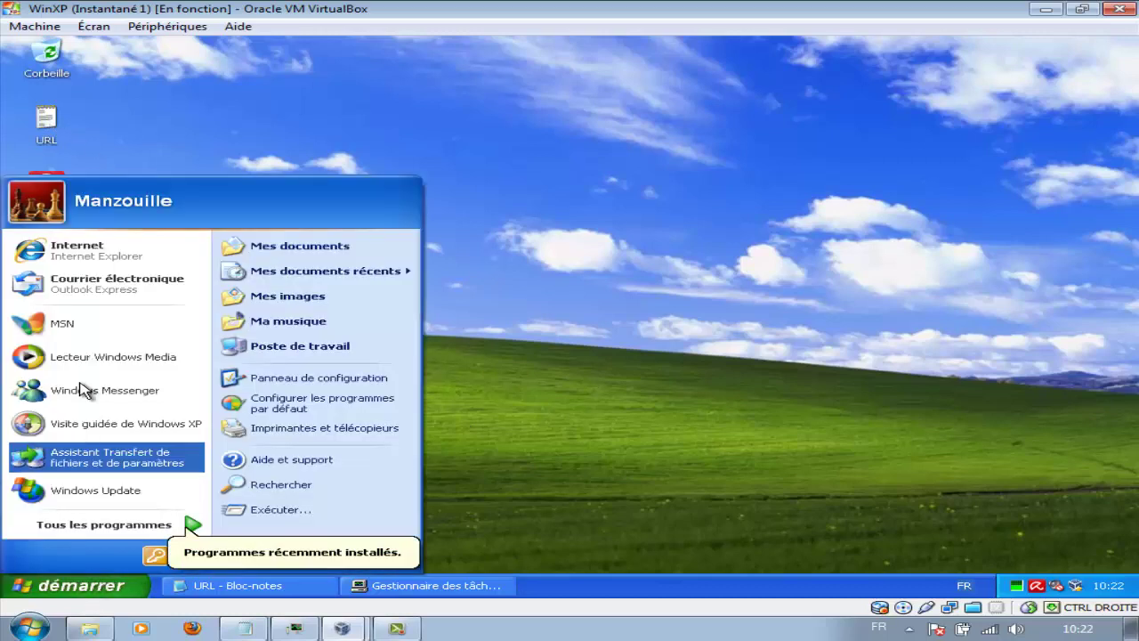
click(89, 253)
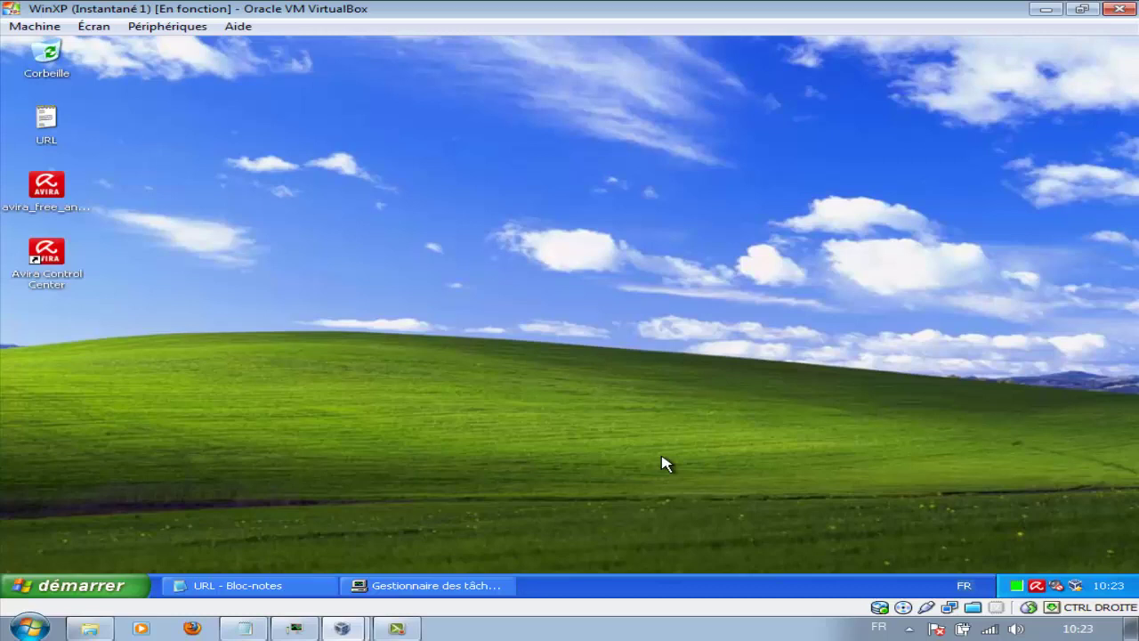
click(472, 584)
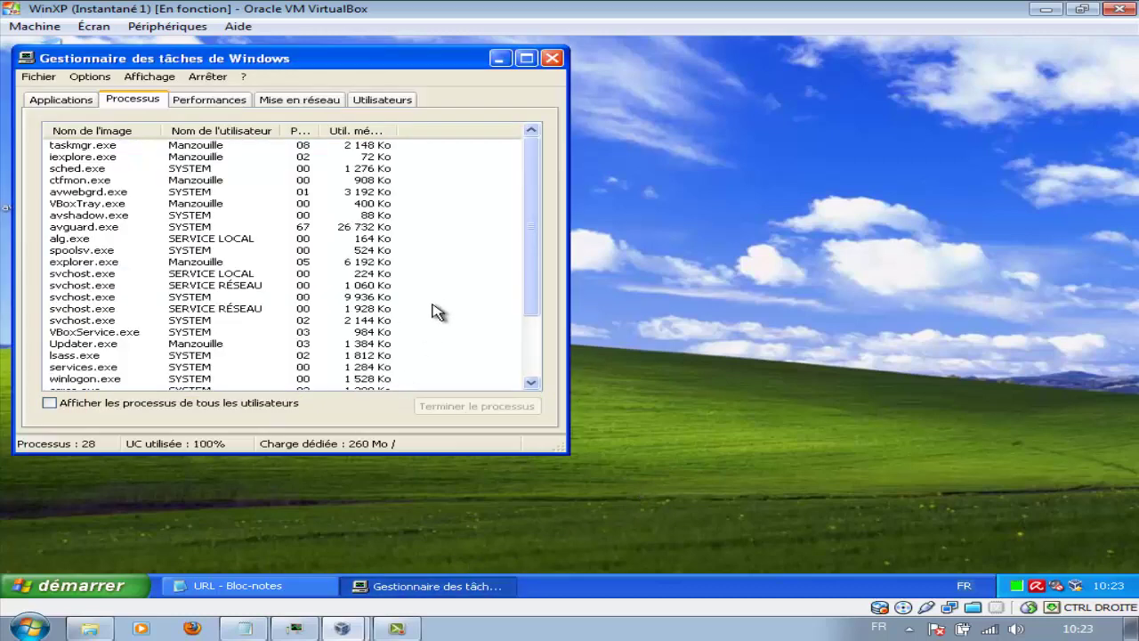
click(499, 57)
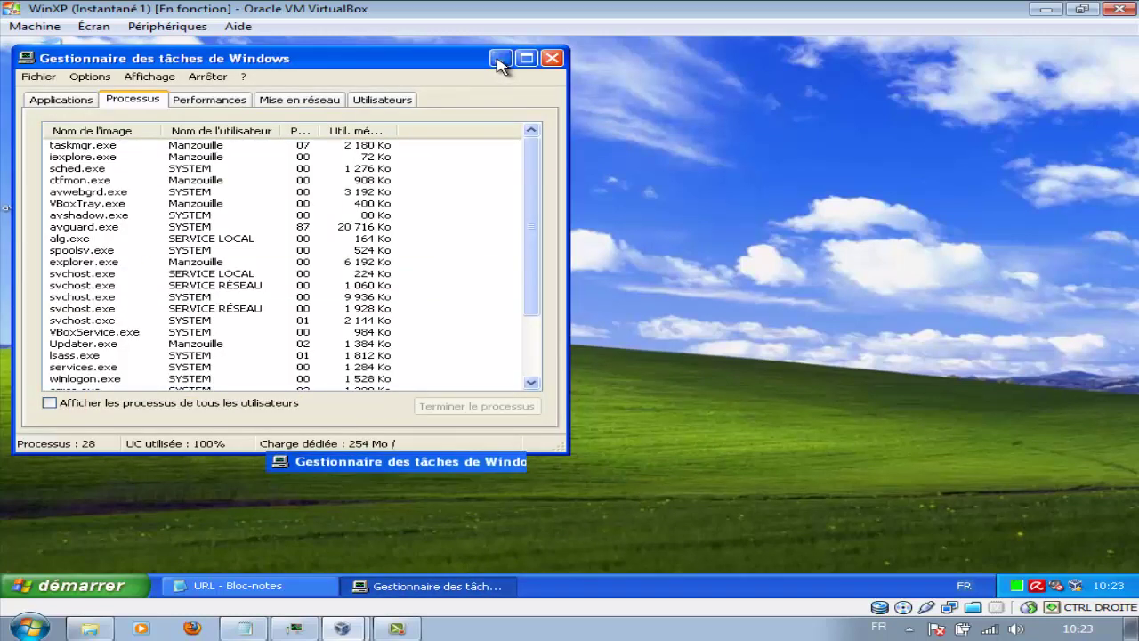
click(408, 629)
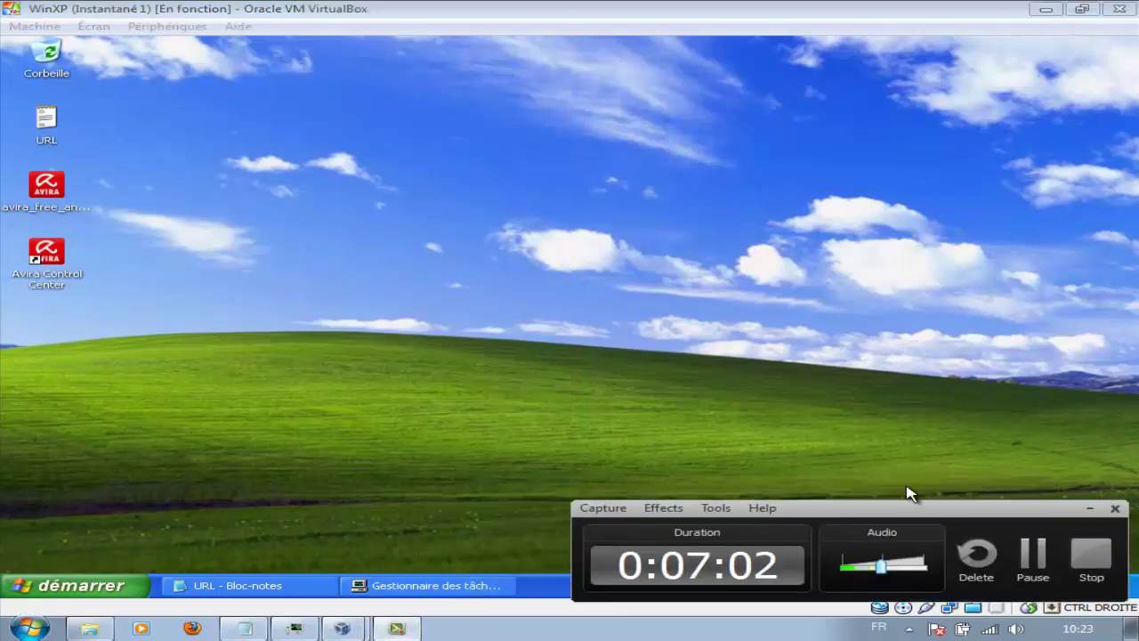
click(1035, 556)
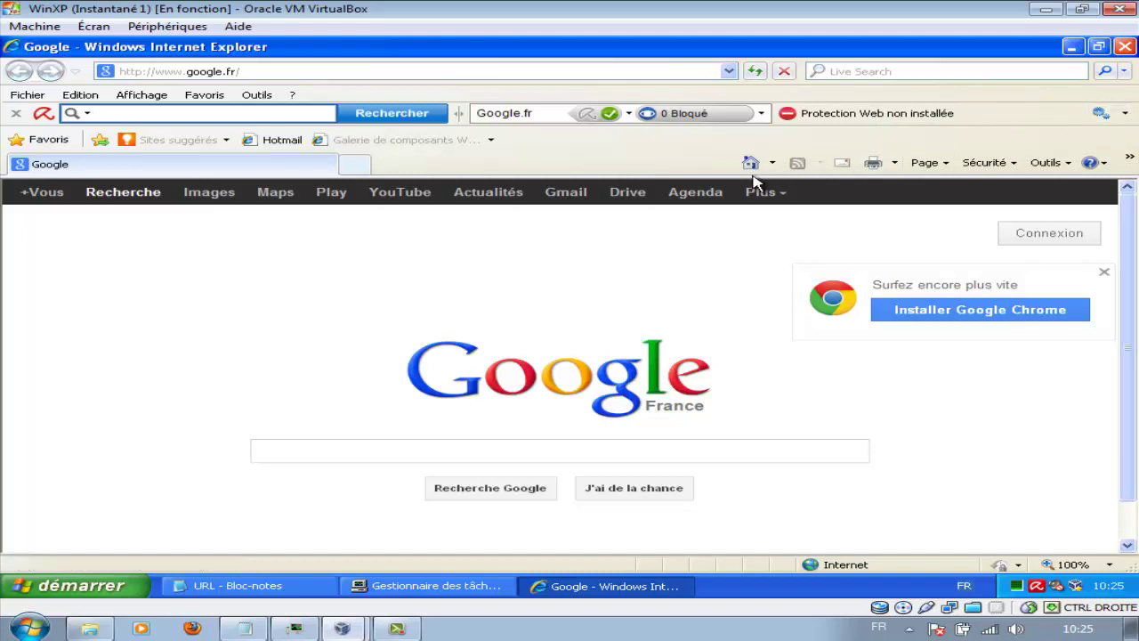
Switch to Internet Explorer and browse to forum.manzaitest.com to view the forum's home page
click(583, 75)
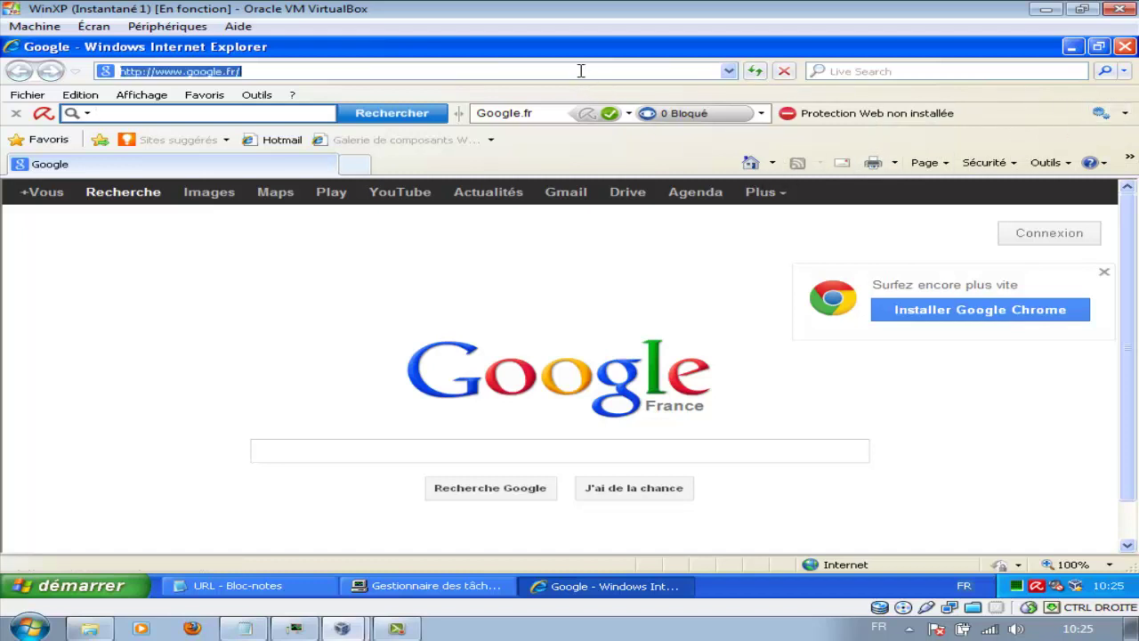
text(forum)
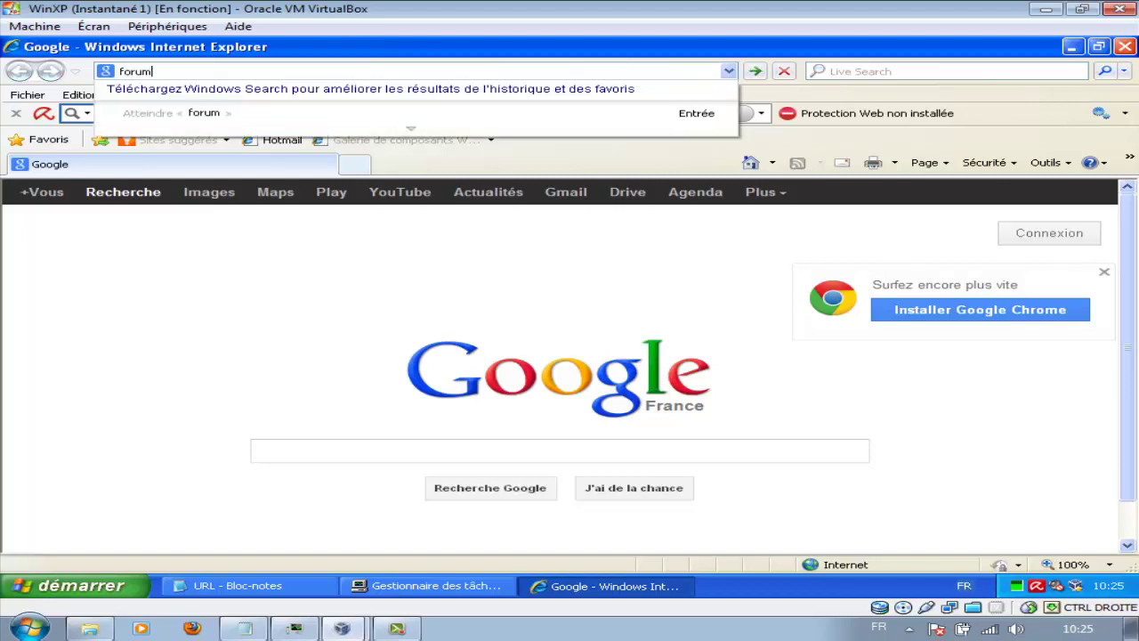
text(.manzaites)
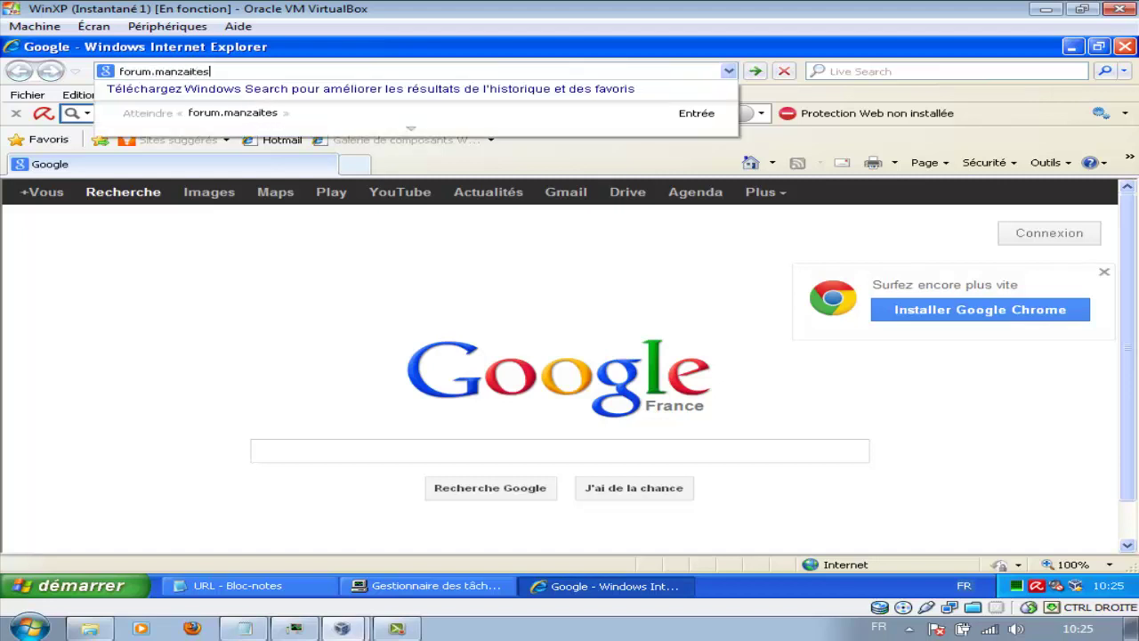
text(t.com)
key(Return)
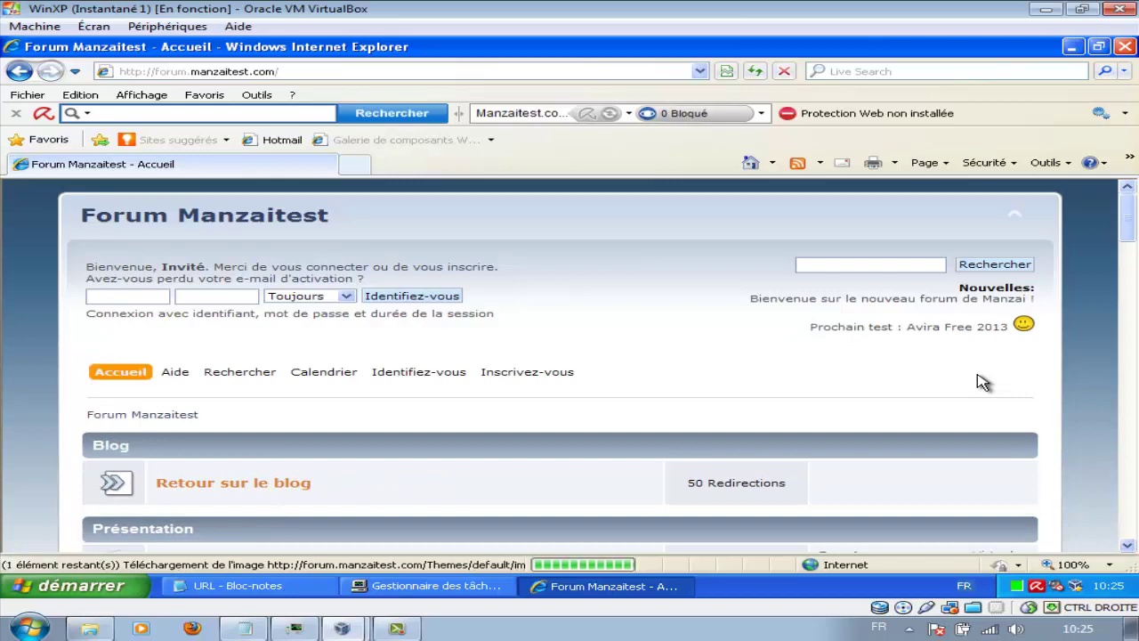
mouse_move(1130, 220)
mouse_down()
mouse_move(1135, 538)
mouse_move(1123, 200)
mouse_up()
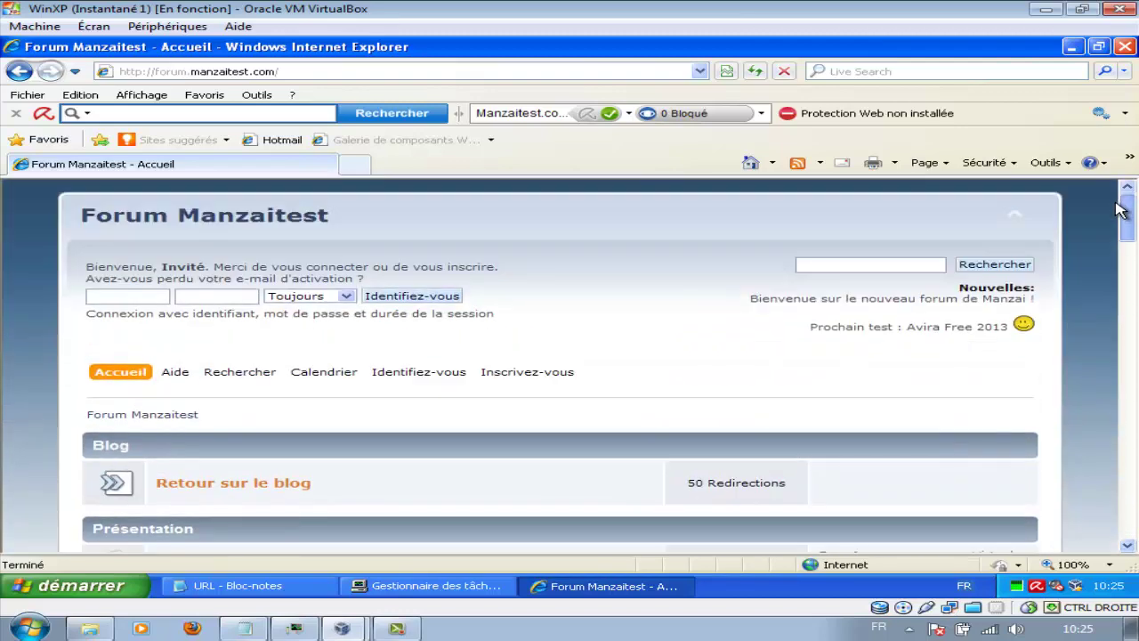
Return the browser to its home page, and select the first Trojan address in the URL file in Notepad
click(751, 162)
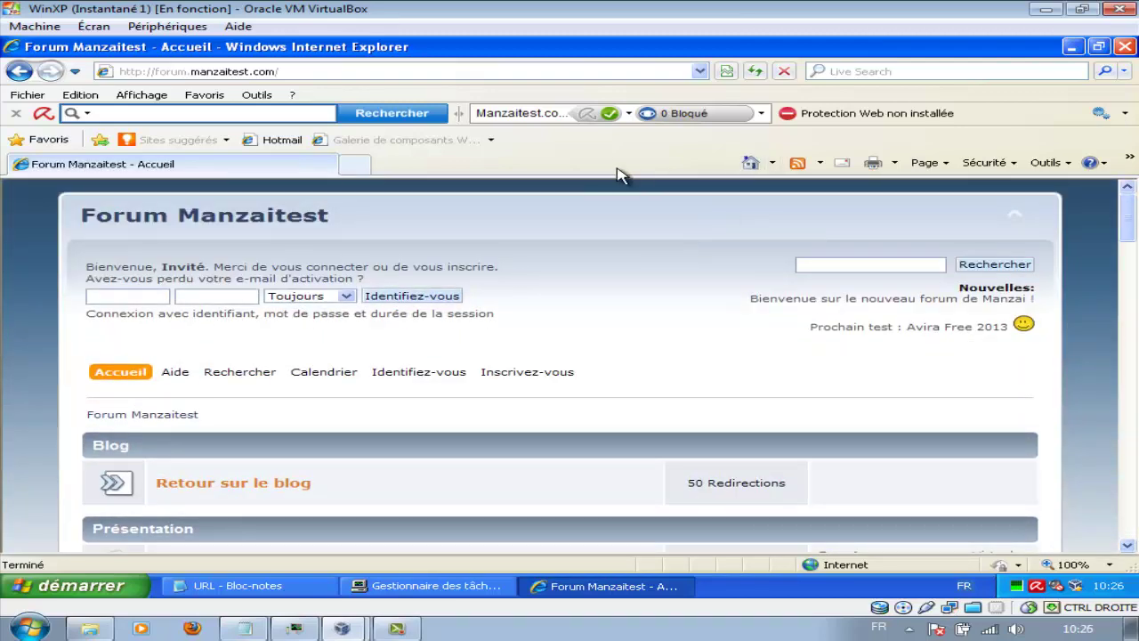
click(310, 587)
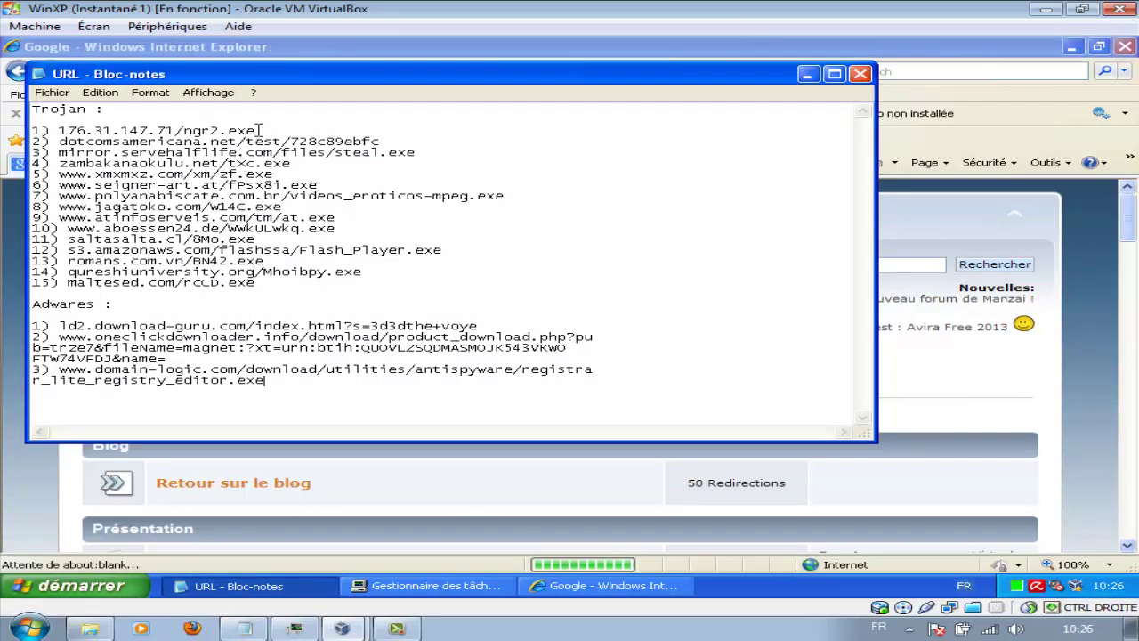
drag(259, 130, 61, 132)
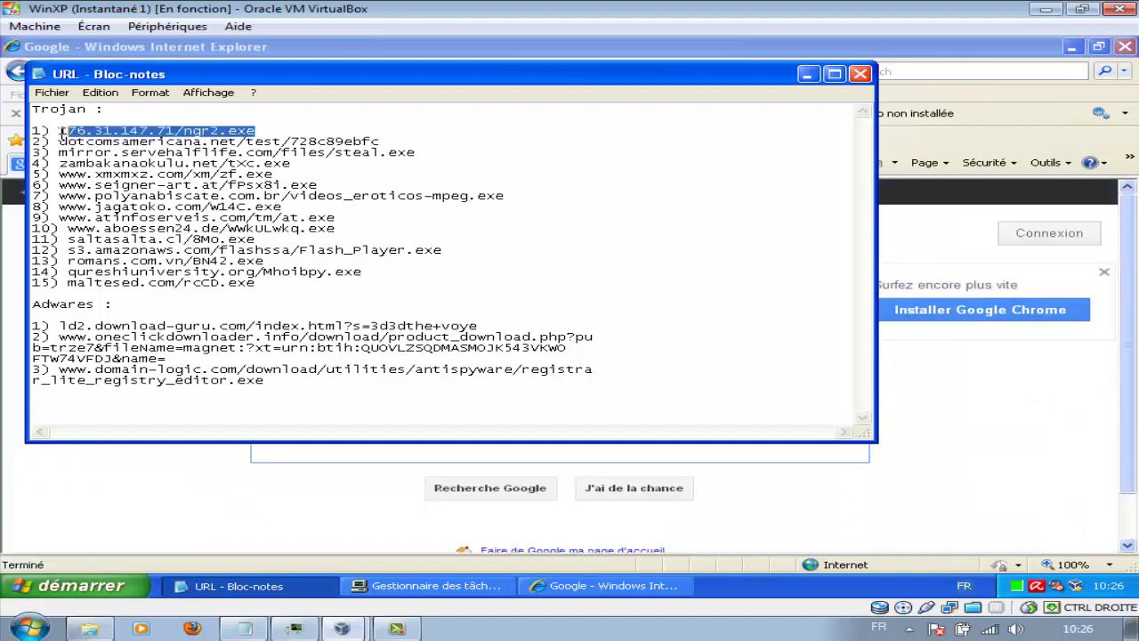